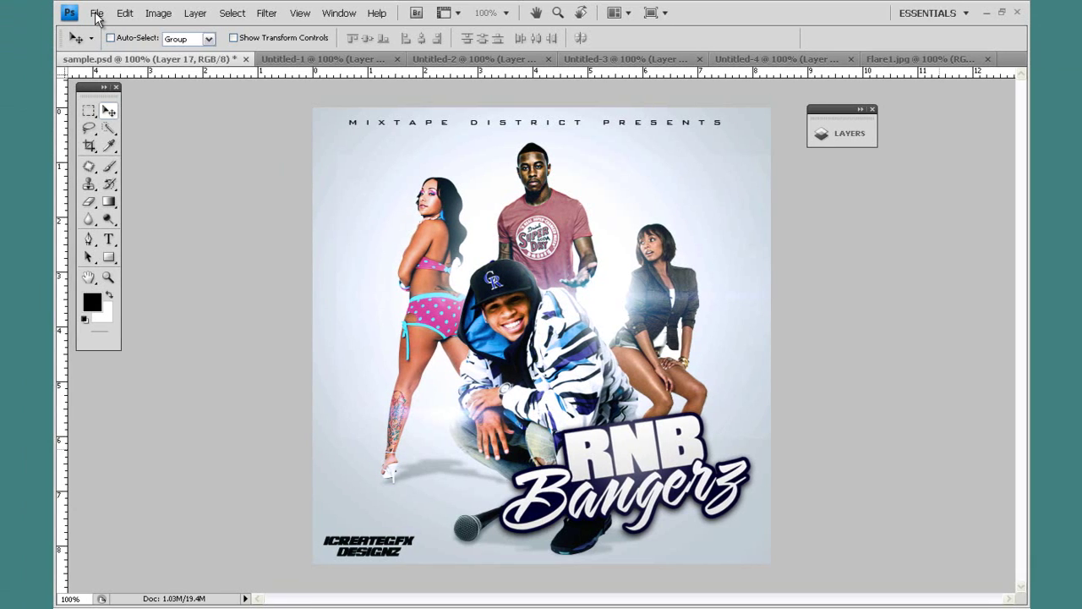
Create a new document named Tutorial Cover, 600 pixels wide and 600 pixels high
click(98, 14)
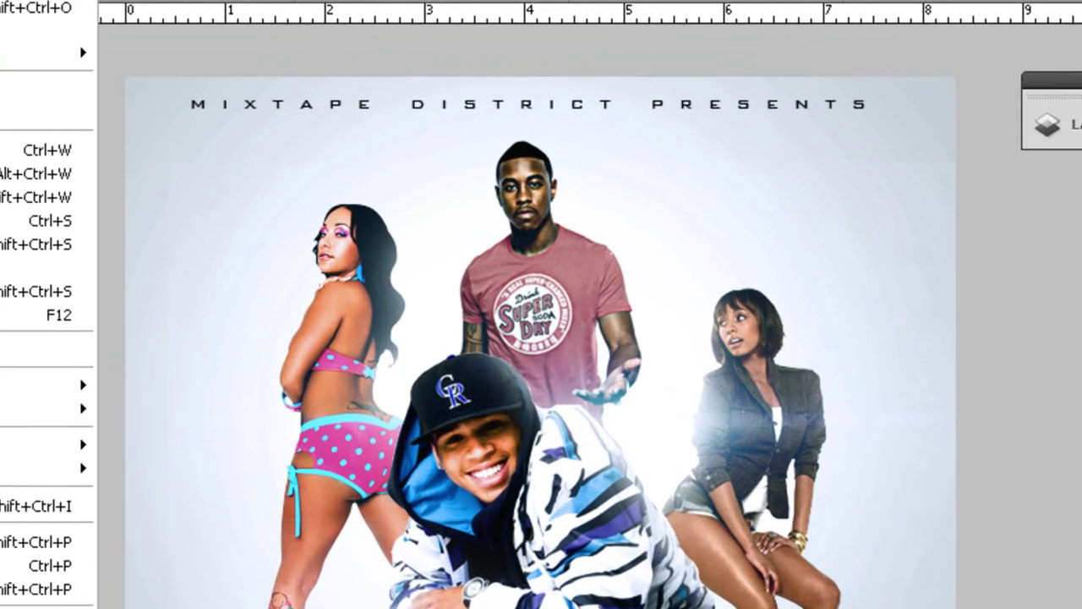
key(ctrl+n)
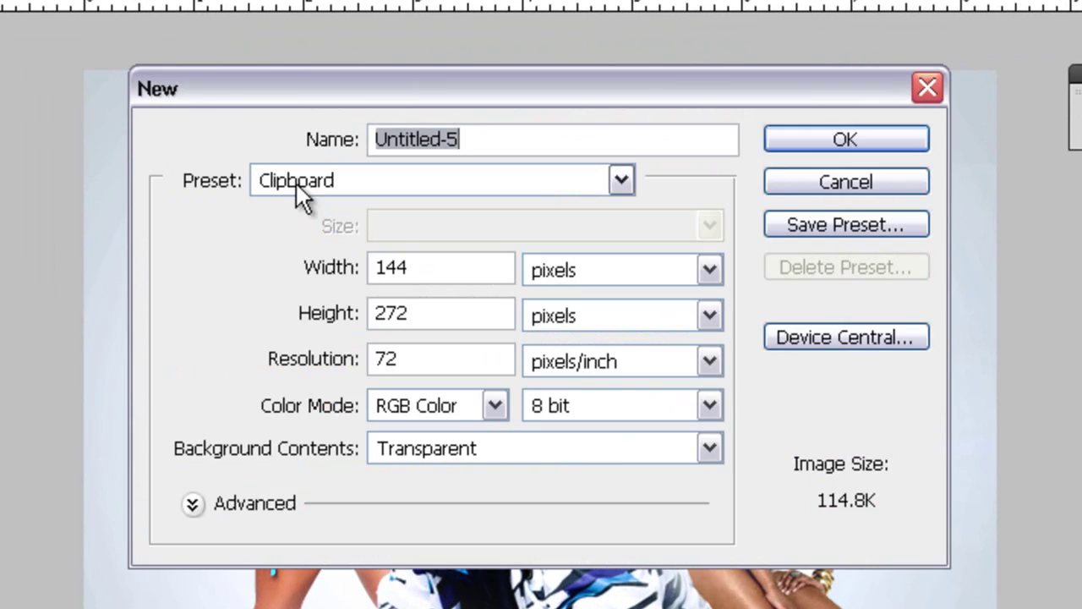
drag(407, 267, 330, 275)
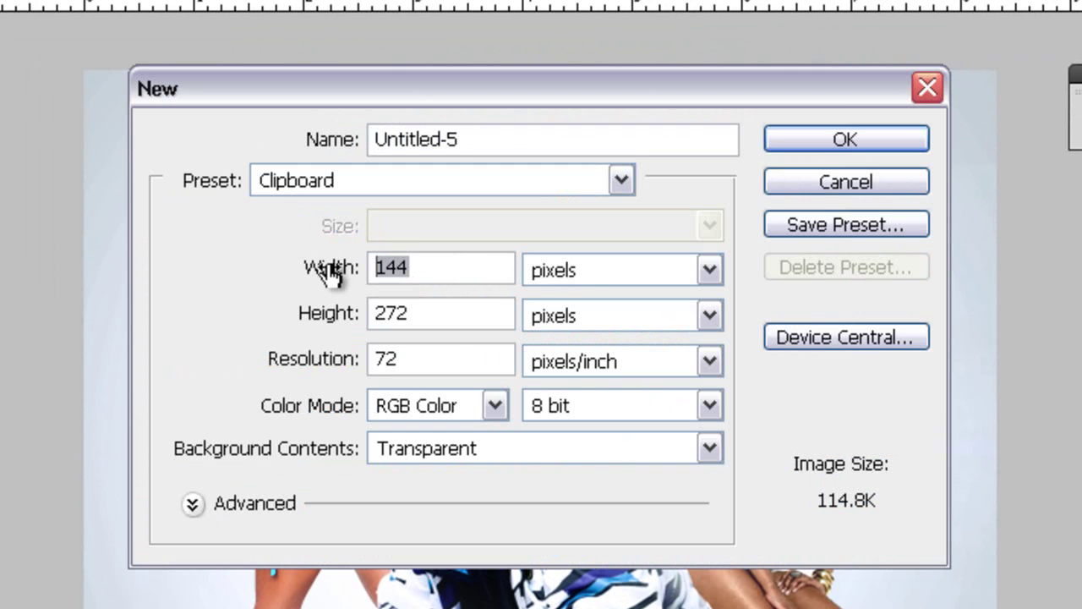
text(600)
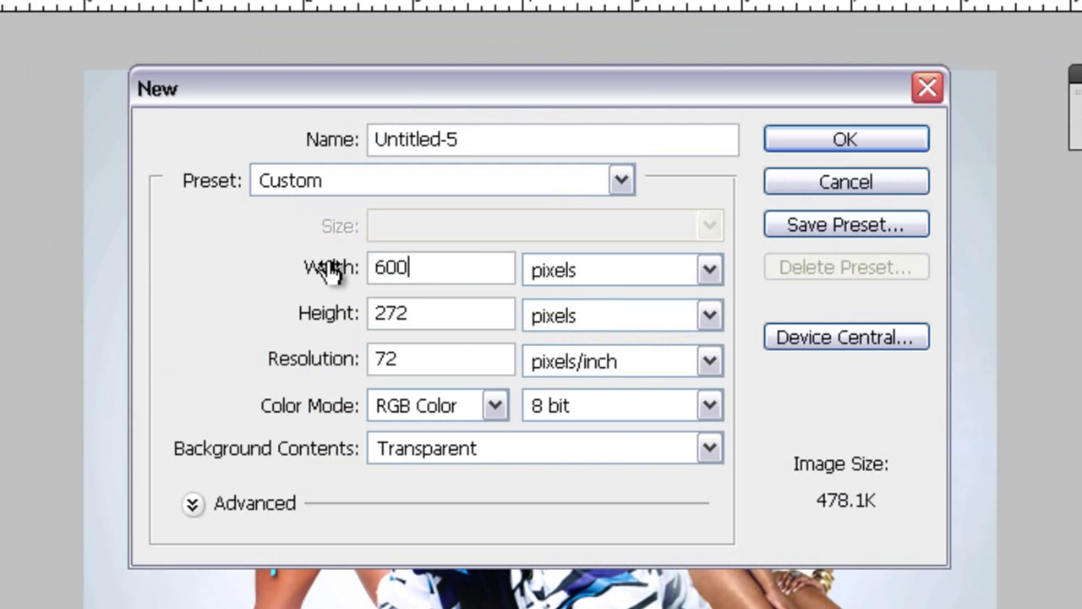
key(Tab)
key(Tab)
text(600)
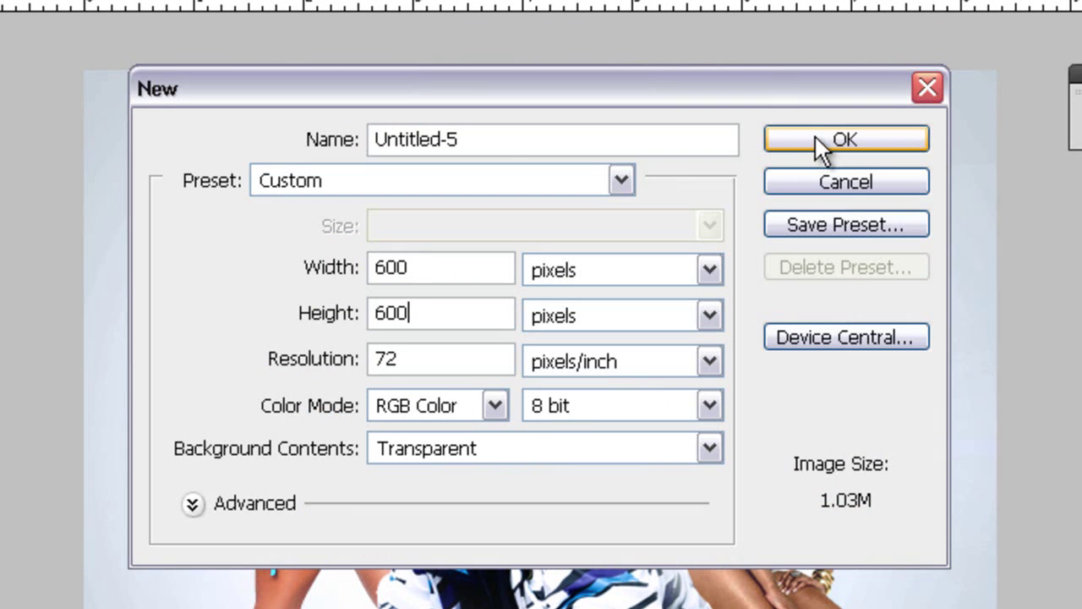
drag(507, 144, 369, 138)
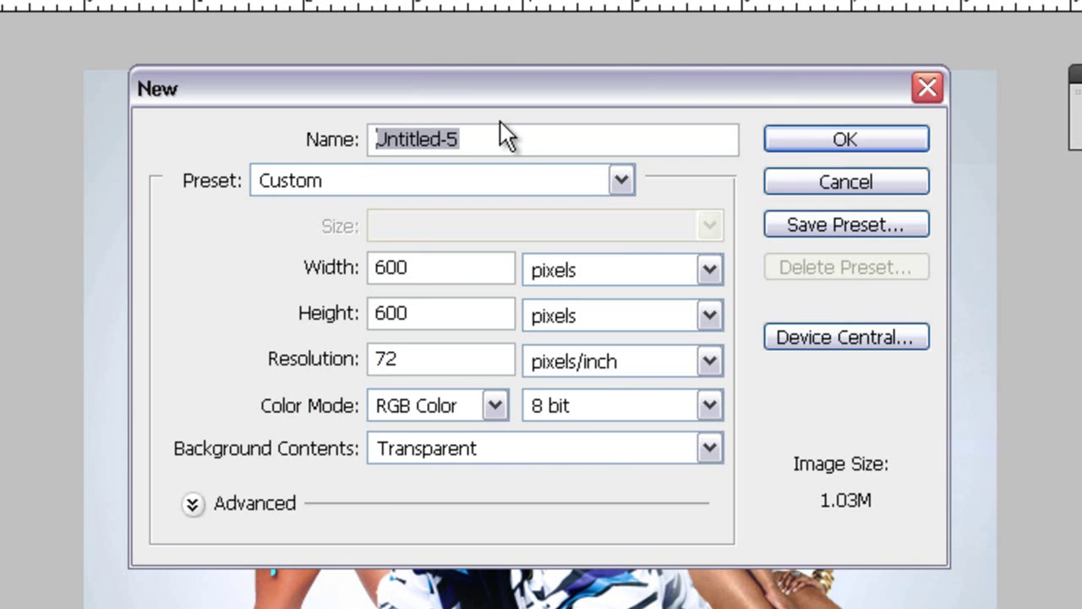
text(T)
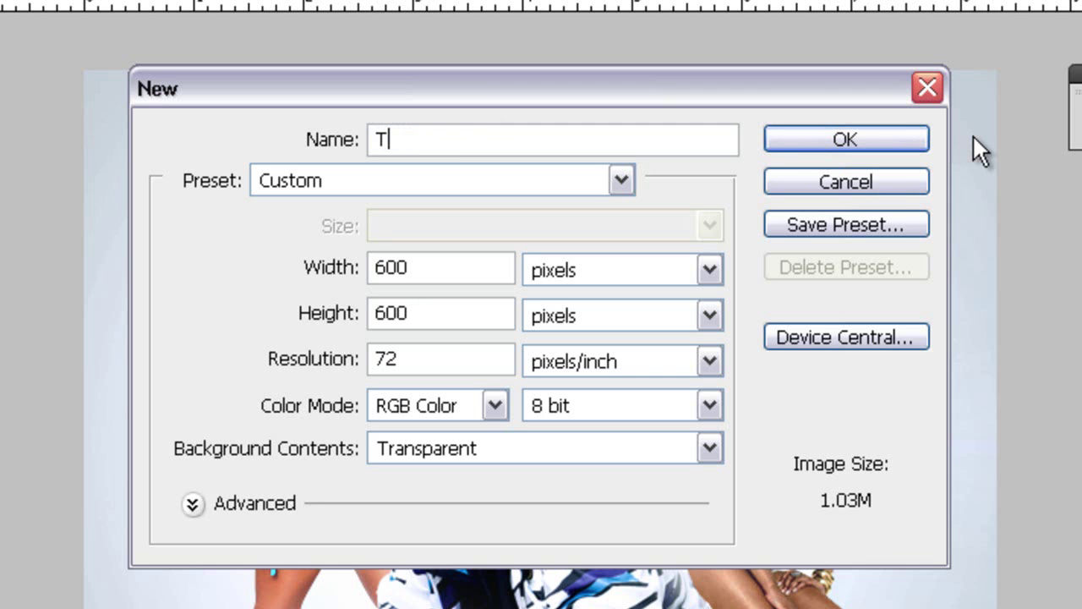
text(utorial Cover)
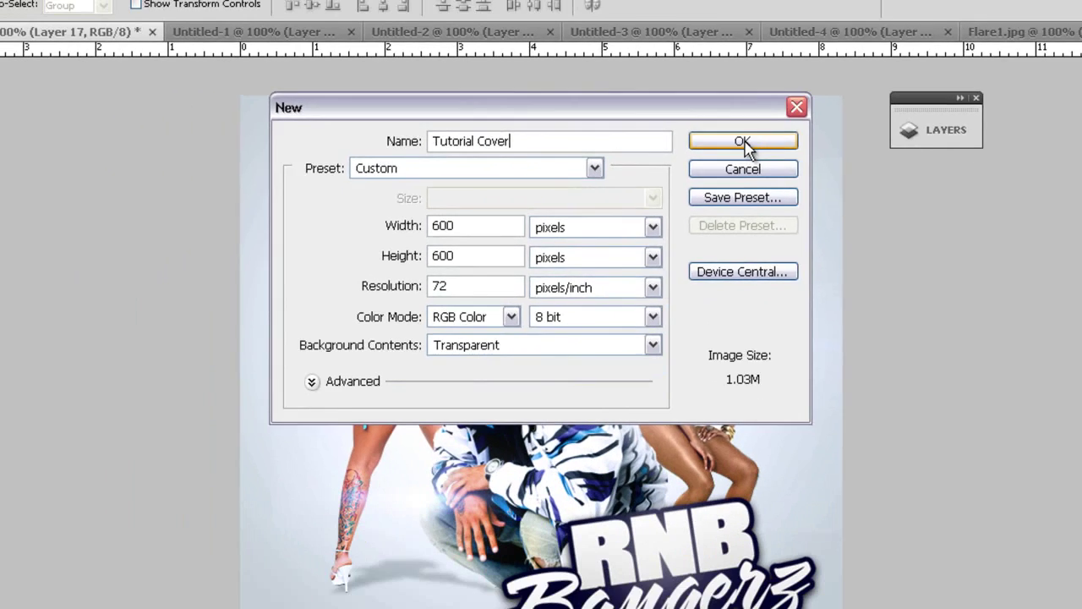
click(845, 139)
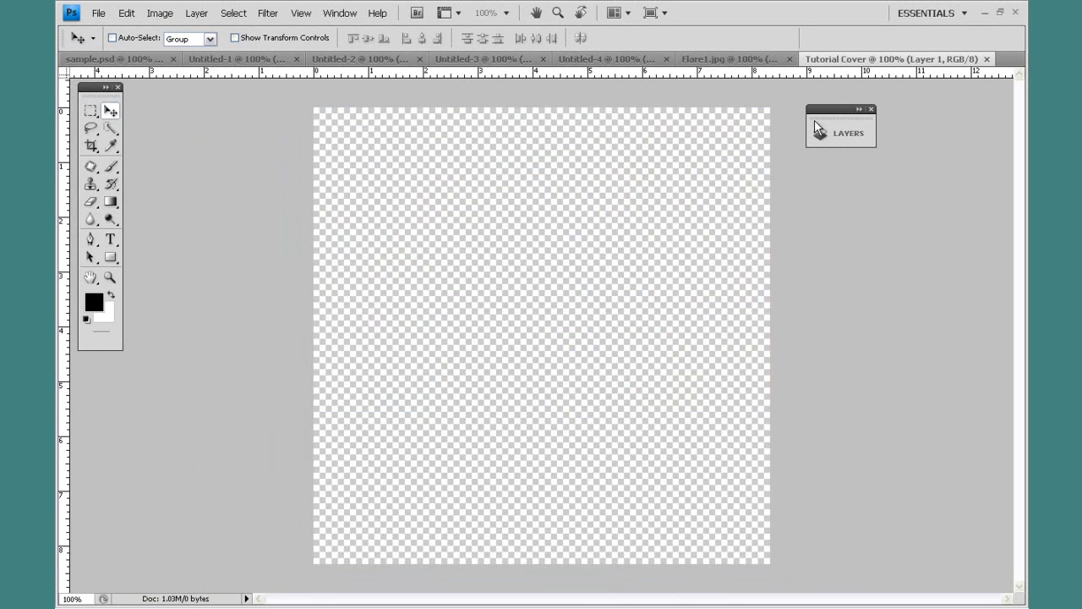
Close the collapsed Layers panel, reopen it as a full floating panel, and close the toolbox
click(822, 134)
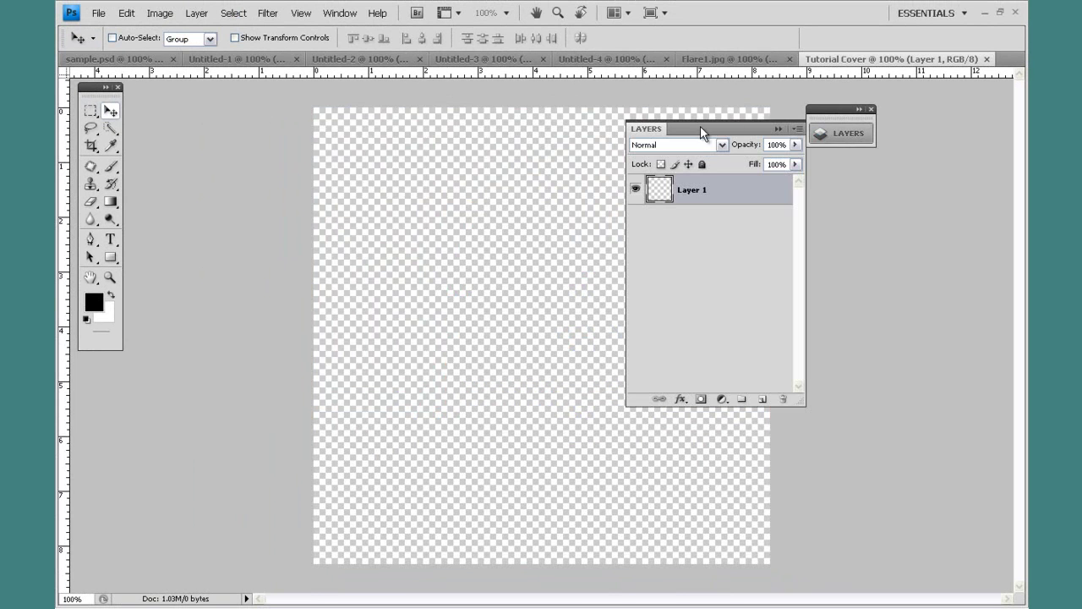
click(871, 109)
key(F7)
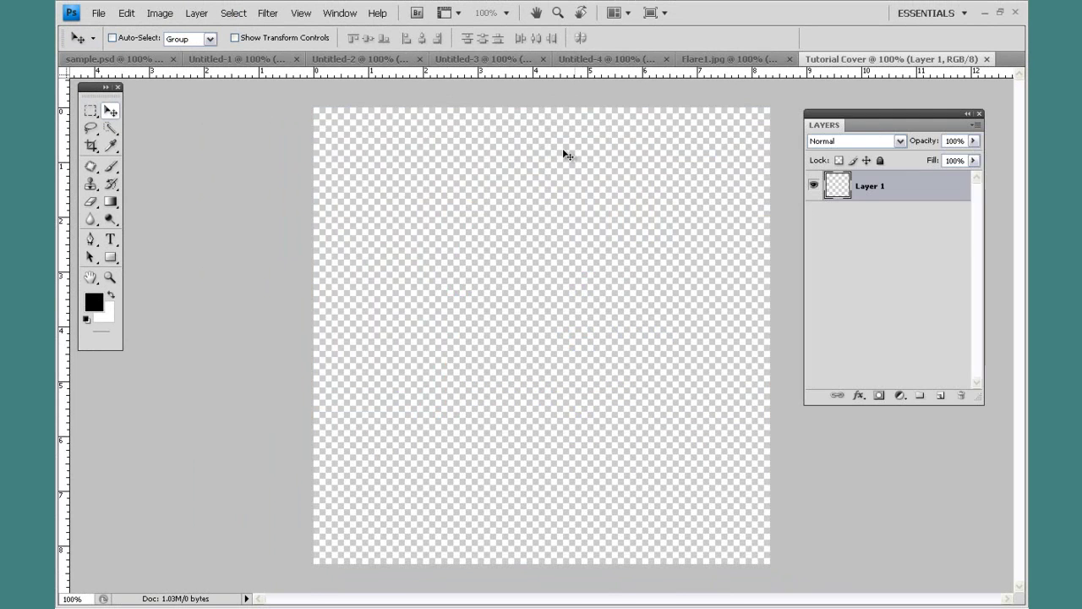
click(118, 87)
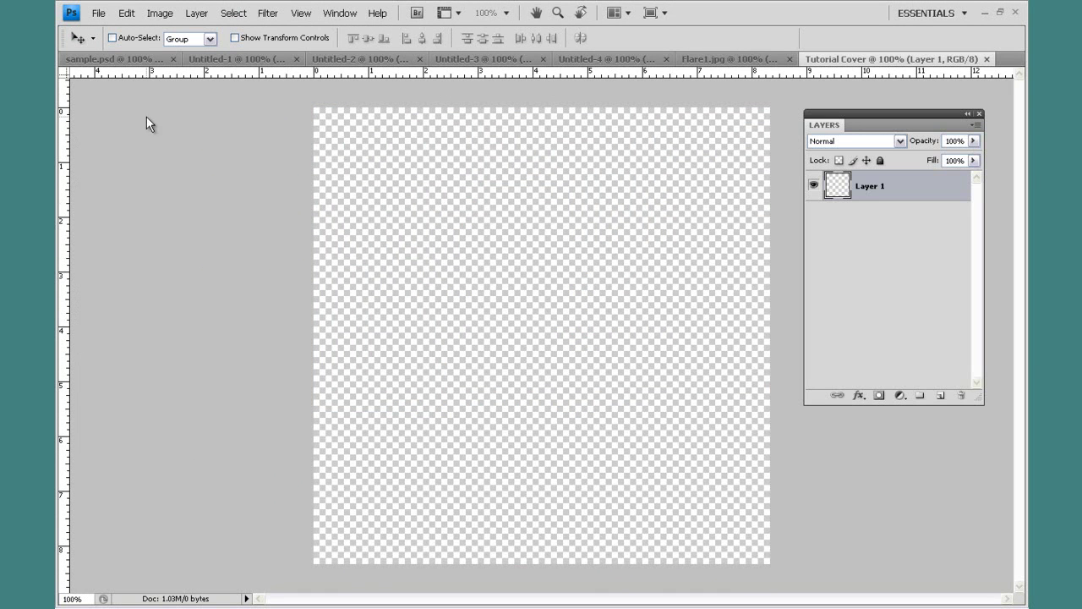
key(v)
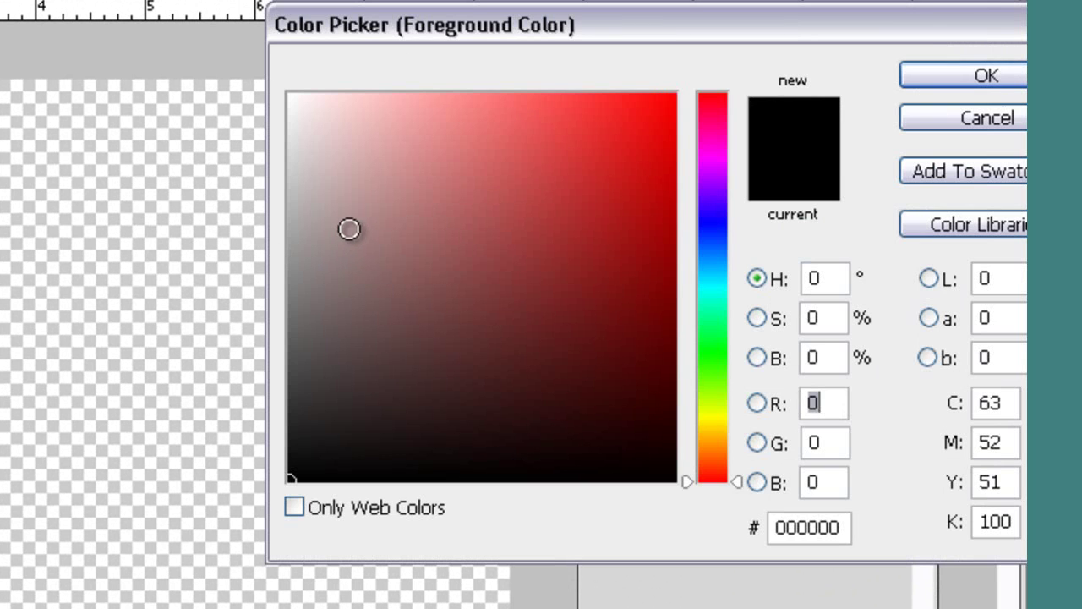
Set the foreground color to gray a2a2a2 and fill Layer 1 with it
mouse_move(350, 230)
mouse_down()
mouse_move(264, 195)
mouse_move(290, 194)
mouse_move(283, 257)
mouse_move(268, 234)
mouse_up()
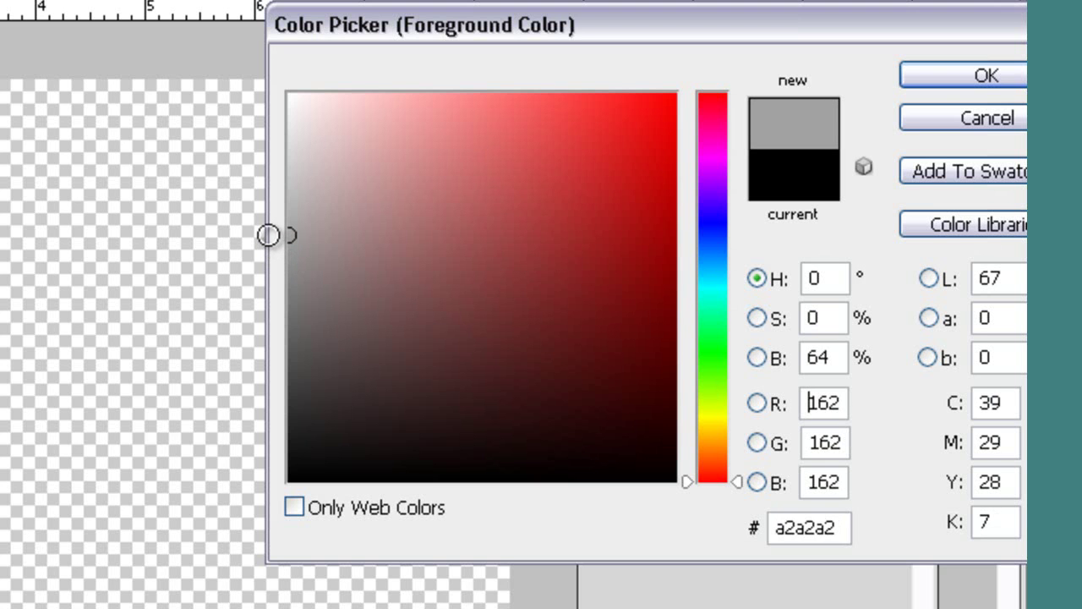
click(933, 78)
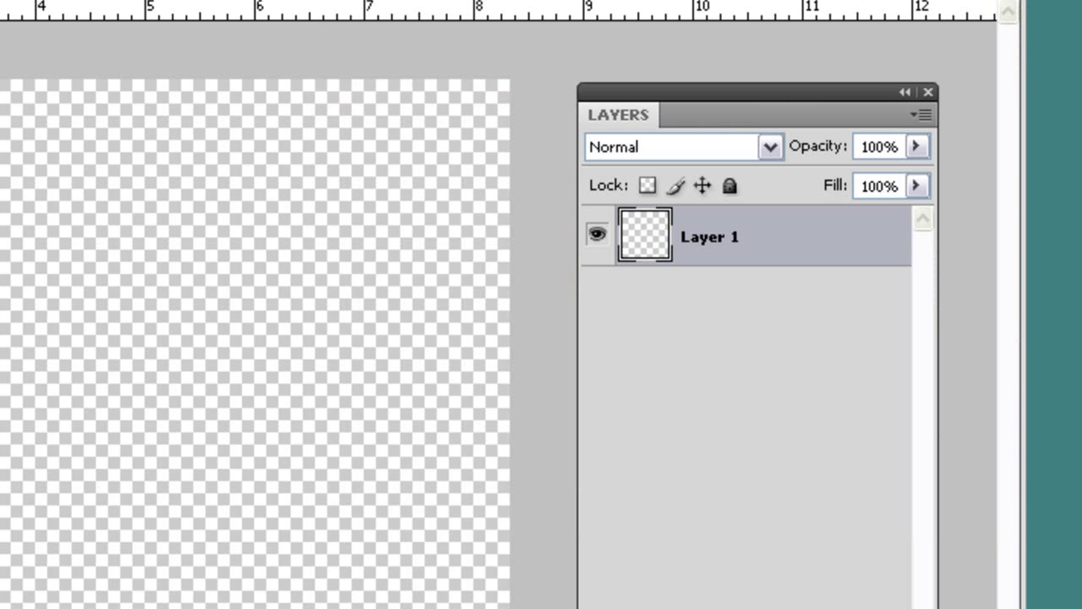
key(alt+BackSpace)
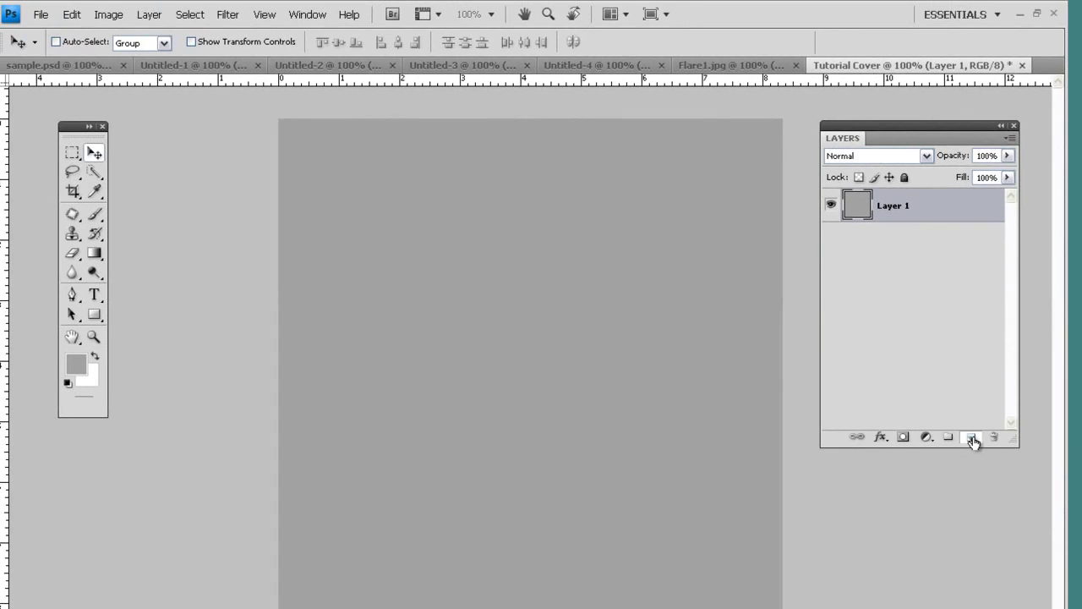
Add a new layer above the gray fill and choose the soft round 300 px brush for painting
click(972, 438)
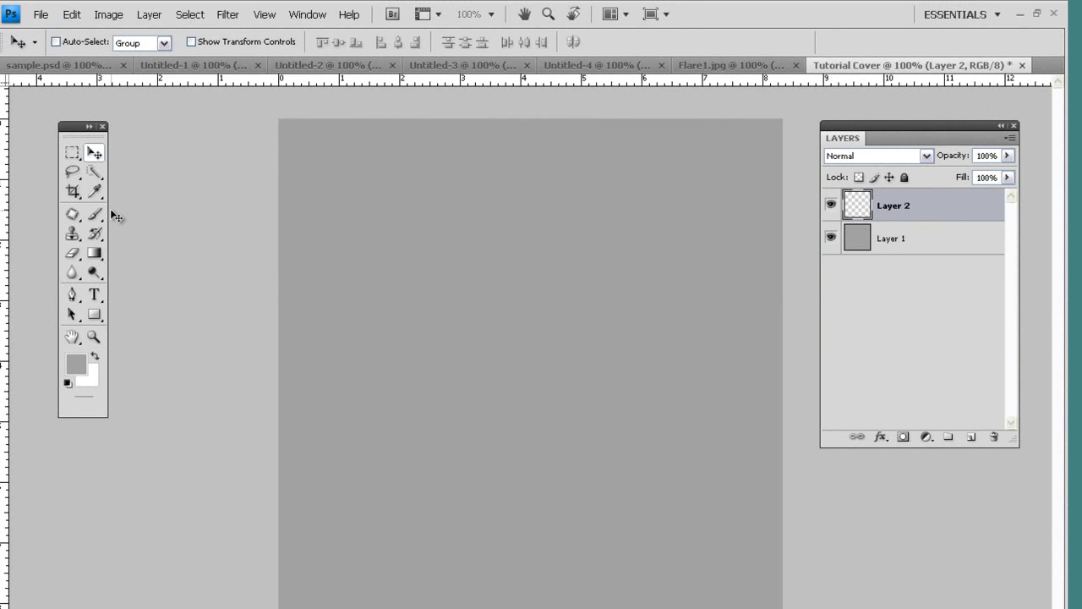
key(b)
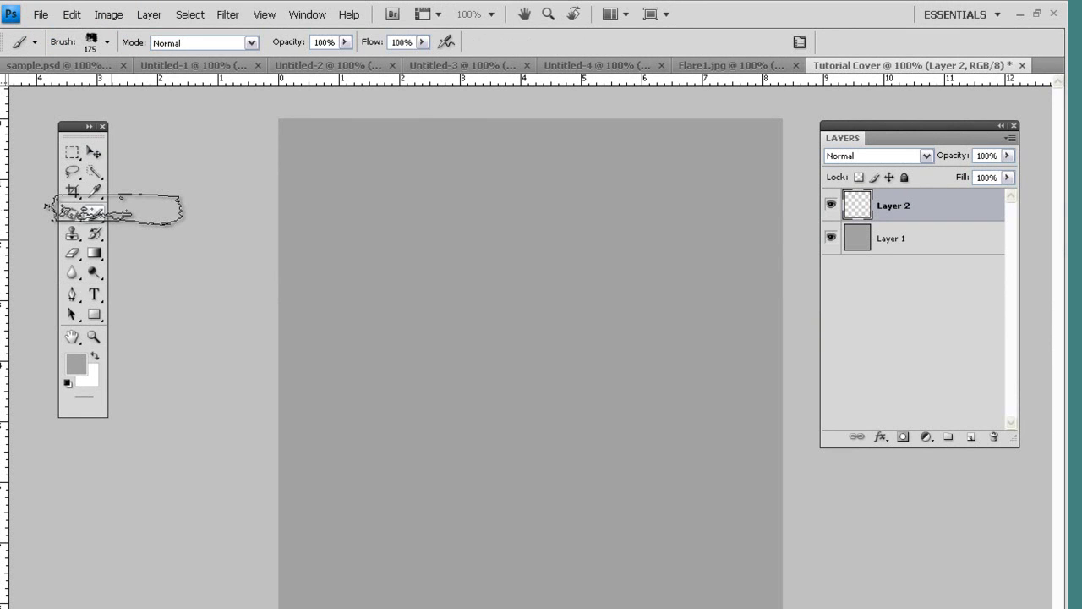
click(108, 42)
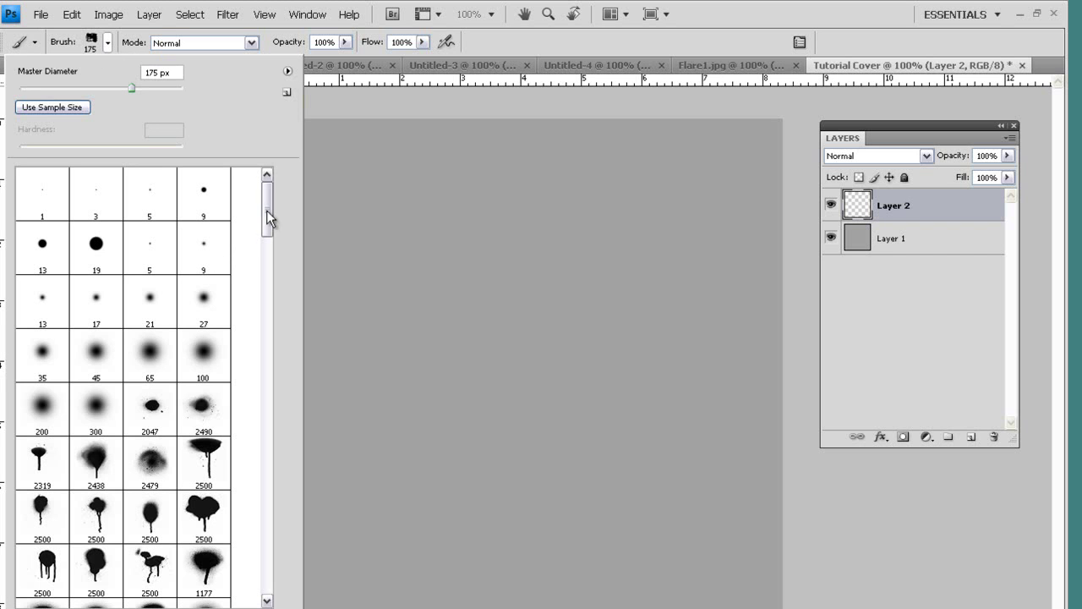
click(97, 413)
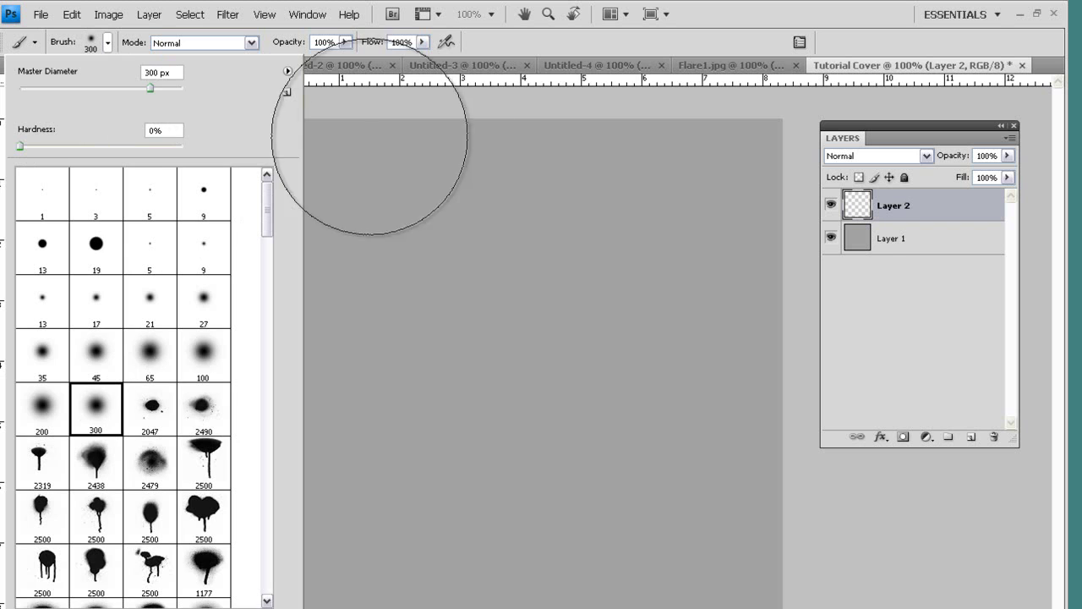
click(708, 29)
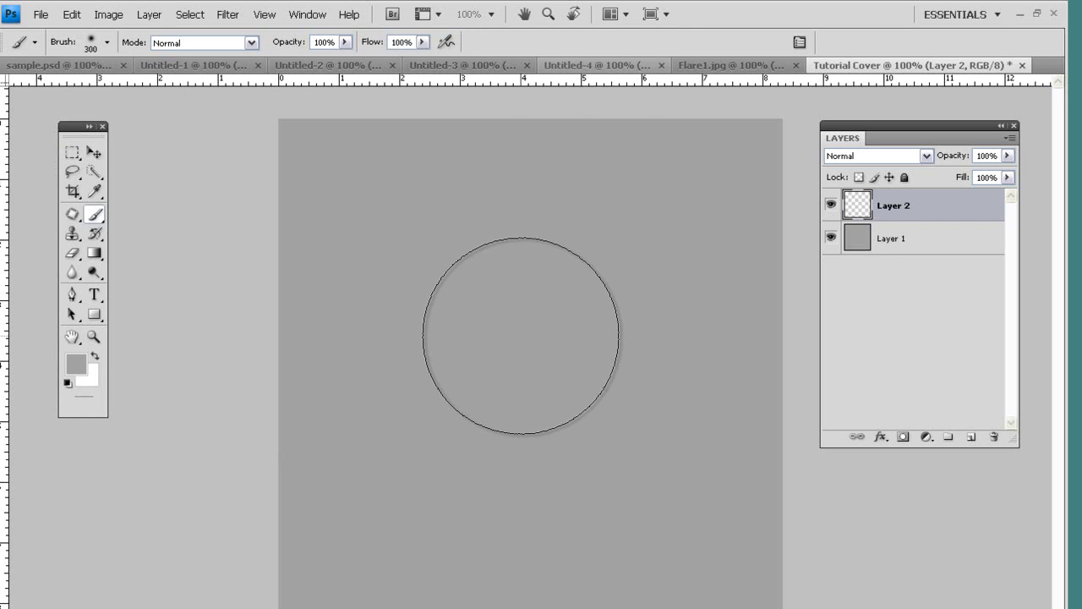
Enlarge the soft brush, make white the foreground color, and paint a large white glow in the center of the canvas
key(bracketright)
key(bracketright)
key(bracketright)
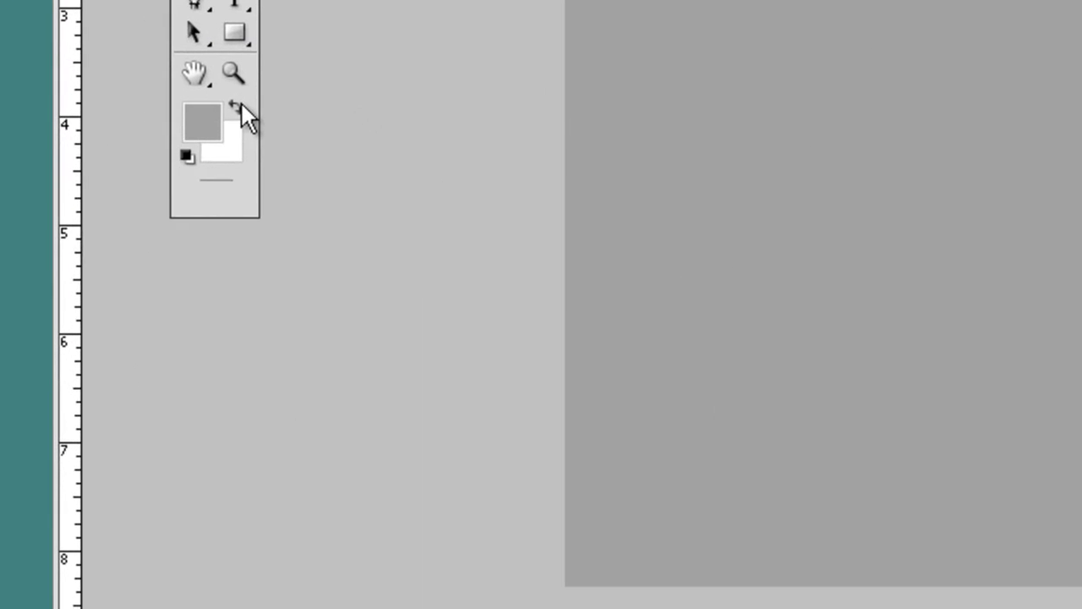
click(238, 105)
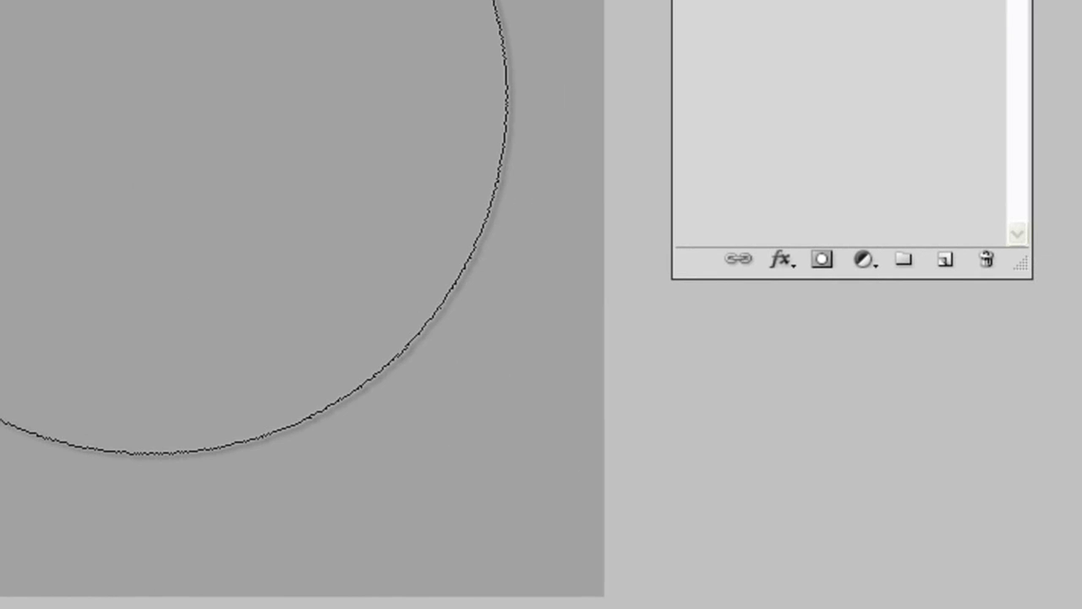
click(1030, 86)
click(151, 93)
click(150, 93)
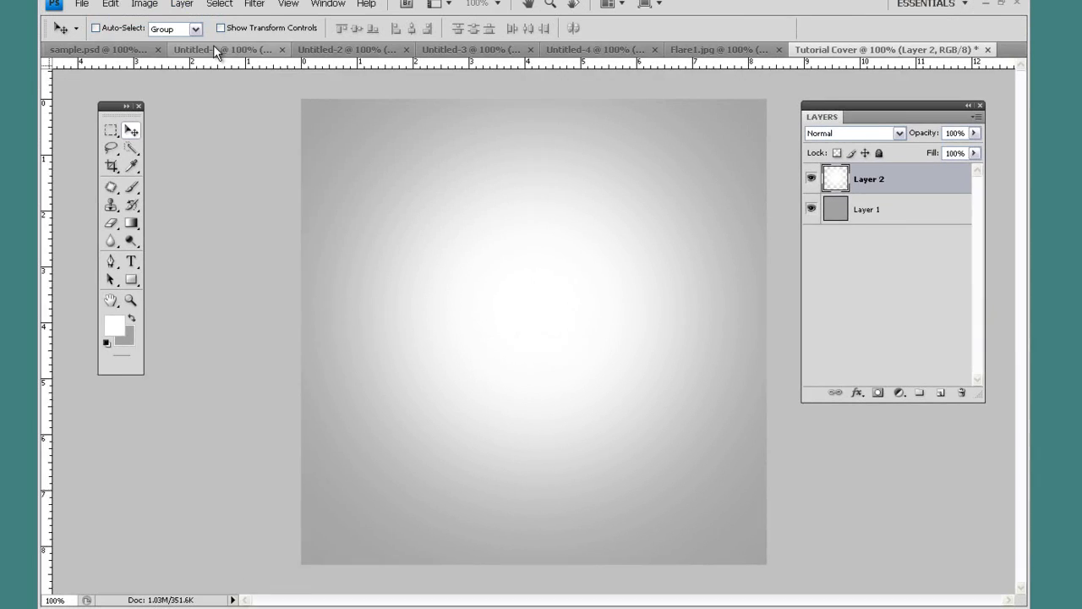
Copy the crouching man from Untitled-1 into the Tutorial Cover document and close Untitled-1 without saving
drag(237, 58, 250, 231)
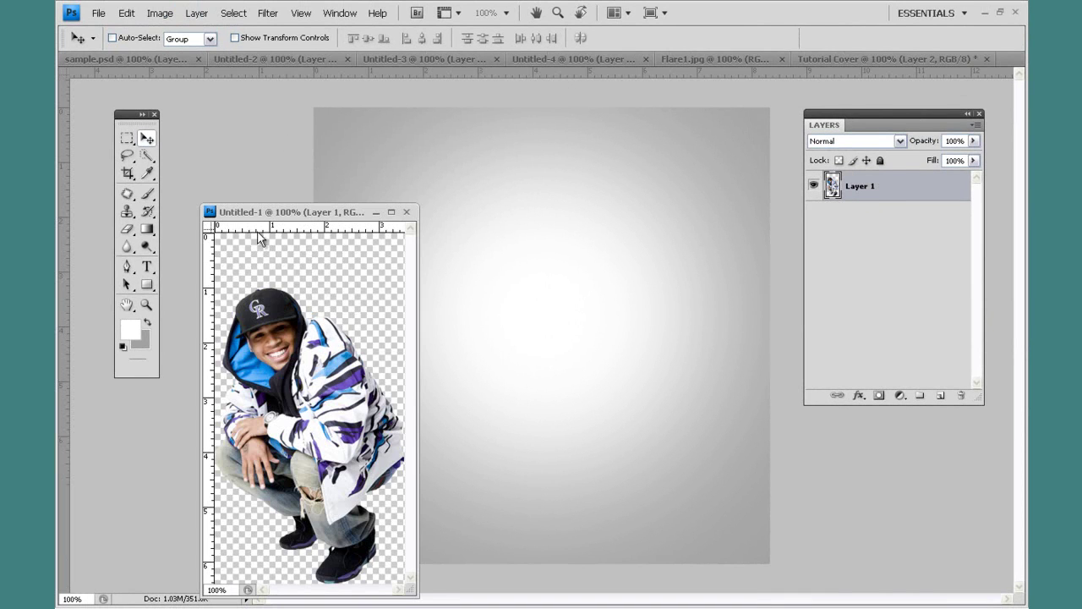
drag(288, 349, 564, 324)
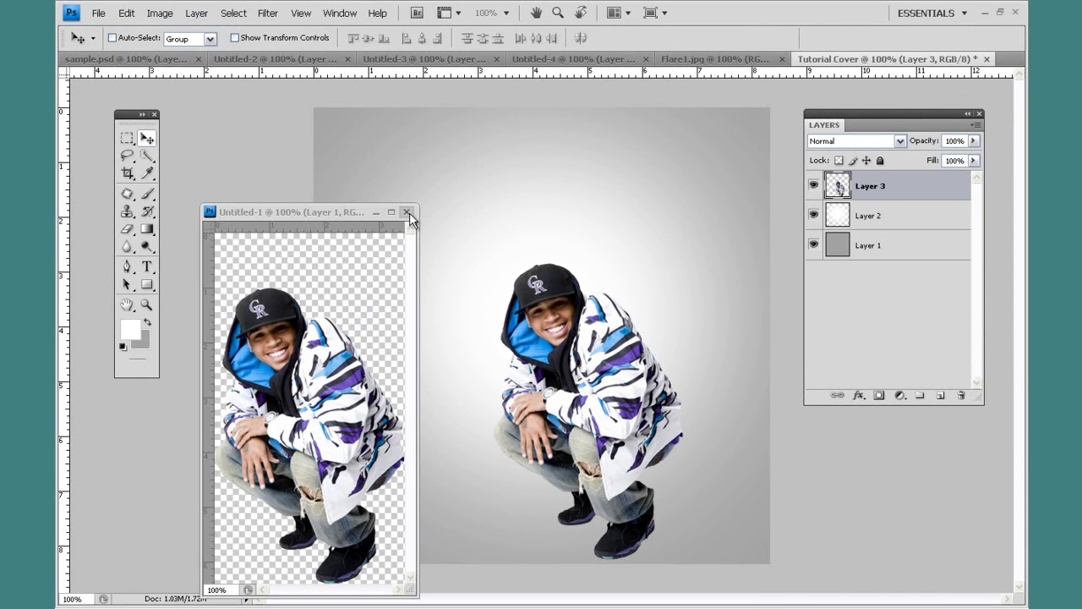
click(406, 212)
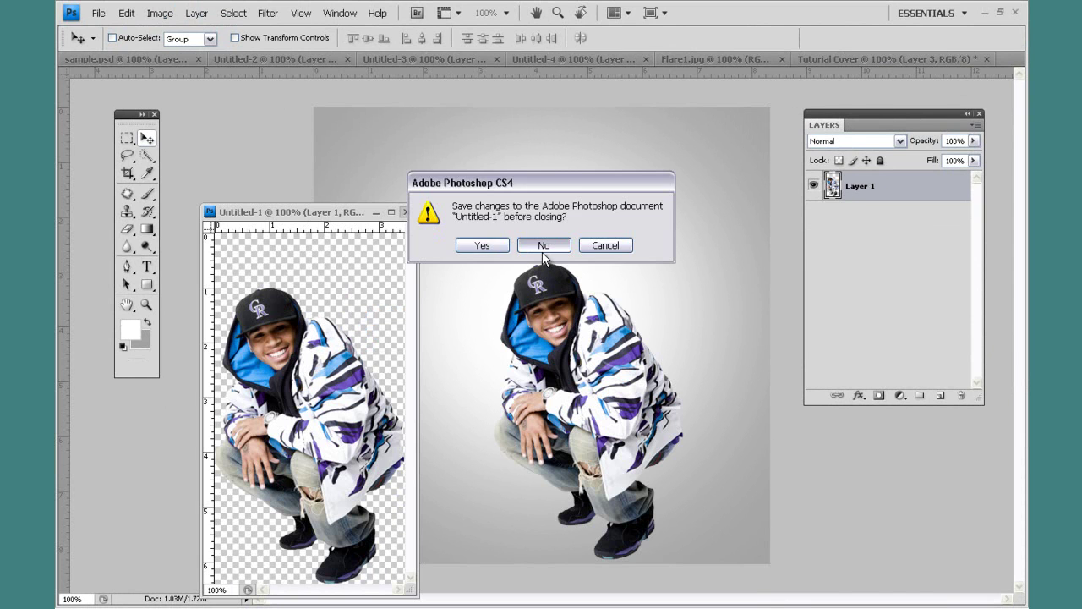
click(543, 251)
Copy the woman in the bikini from Untitled-2 into Tutorial Cover and close Untitled-2 without saving
click(285, 62)
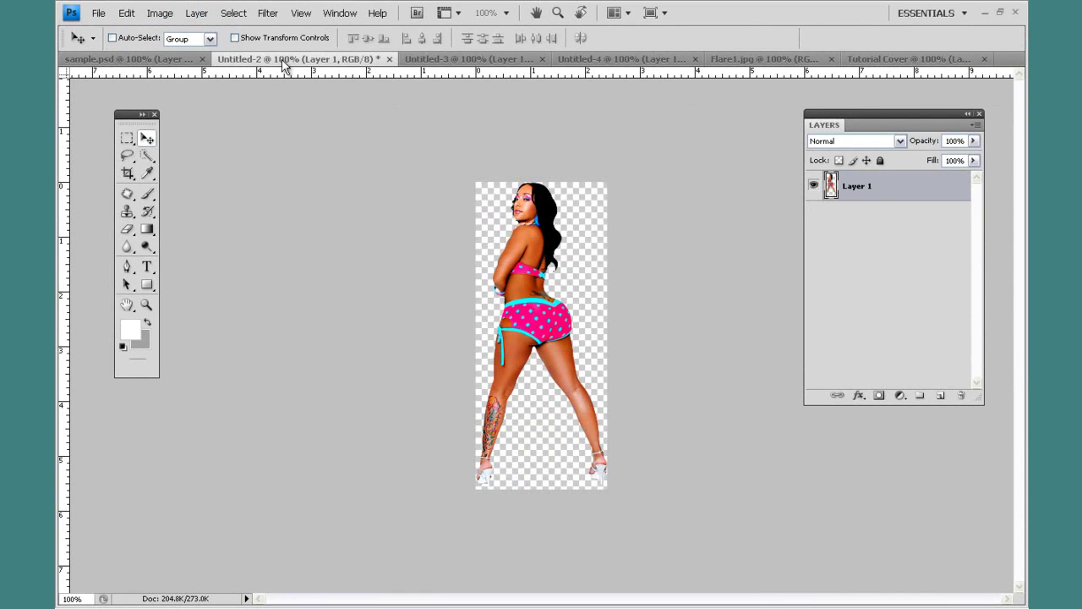
drag(285, 62, 340, 289)
drag(335, 360, 512, 257)
click(415, 287)
click(542, 245)
Place the bikini woman to the left of the crouching man and stack her layer below his
drag(476, 505, 400, 467)
drag(884, 203, 885, 225)
drag(464, 282, 447, 302)
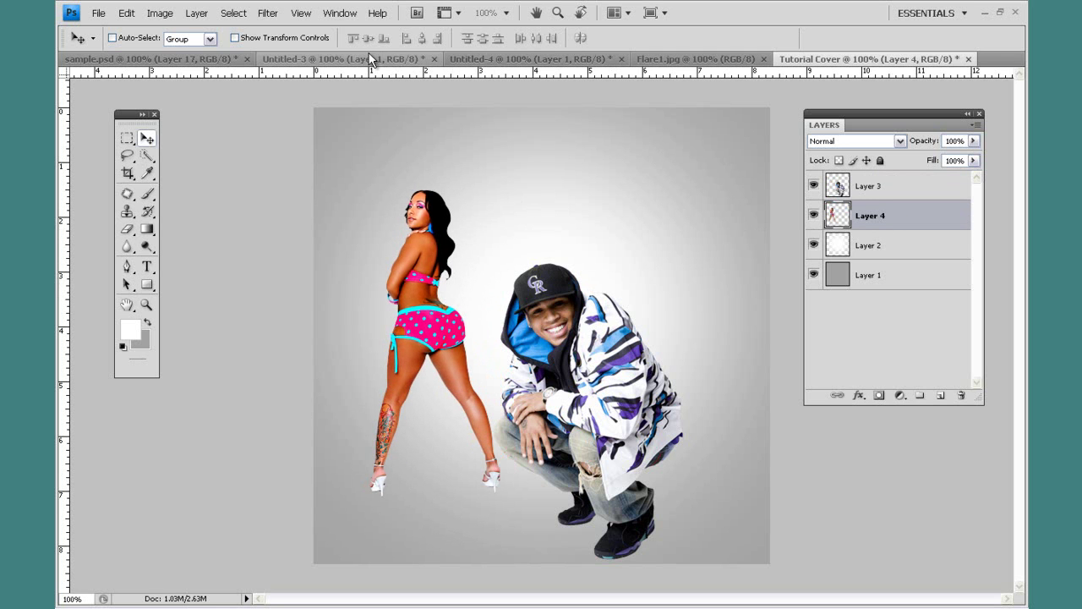
Copy the woman in the brown jacket from Untitled-3 into Tutorial Cover and close Untitled-3 without saving
click(364, 59)
drag(358, 64, 305, 254)
drag(250, 359, 644, 301)
click(287, 257)
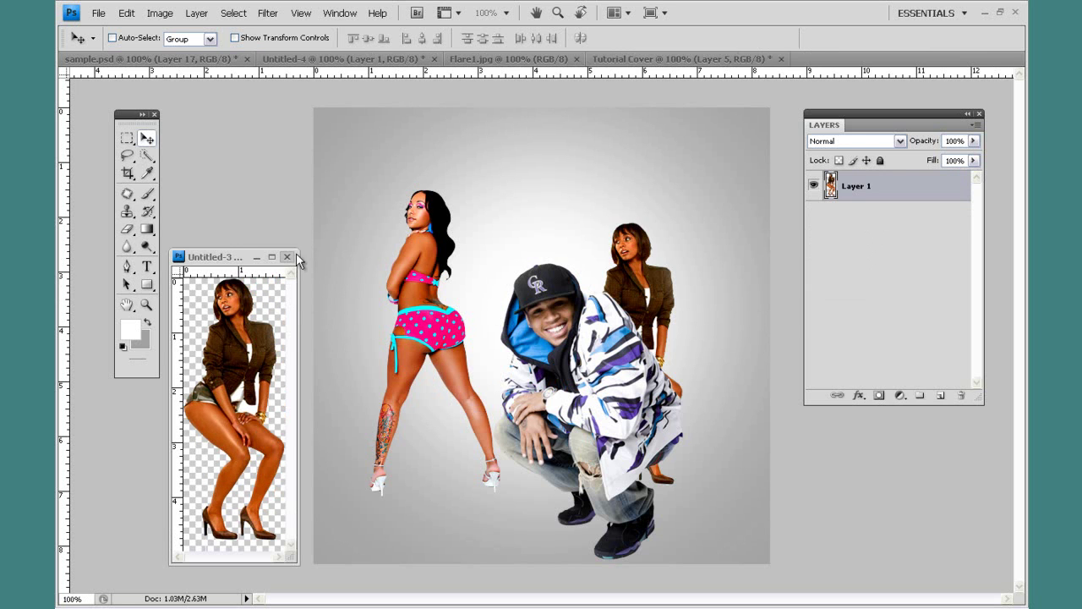
click(535, 246)
Stack the jacket woman's layer below the bikini woman's, move her further right, and shift the crouching man left between the two women
drag(895, 218, 888, 252)
drag(659, 294, 708, 298)
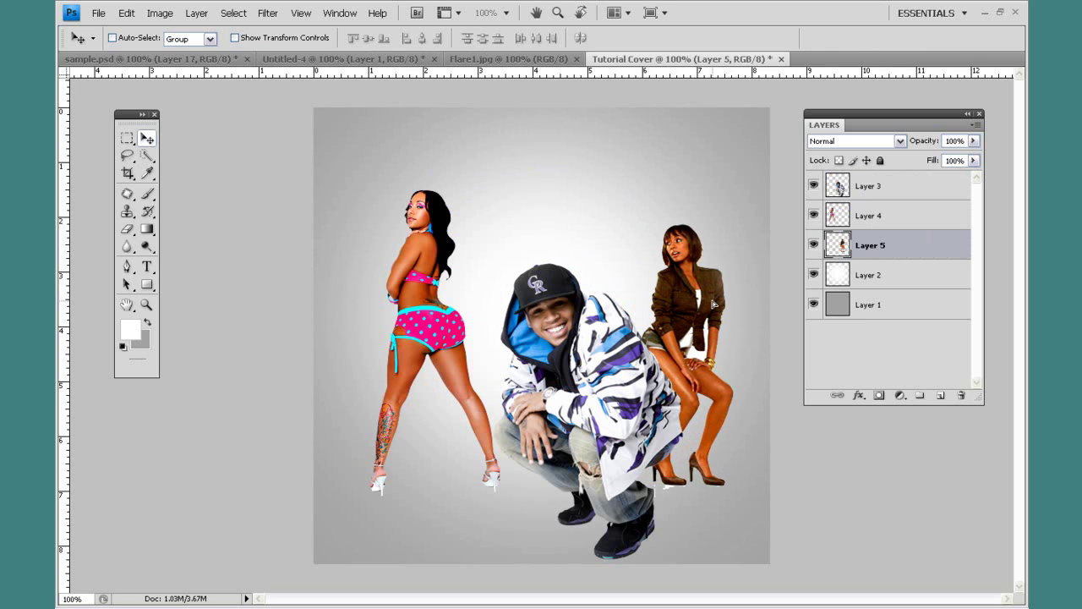
click(874, 193)
drag(610, 346, 577, 338)
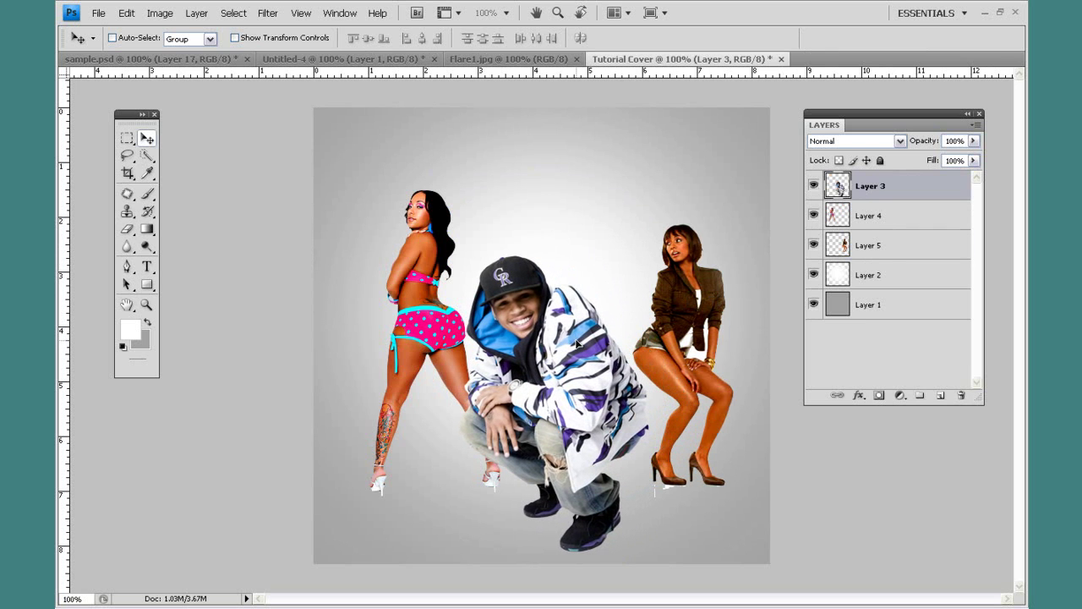
Copy the man in the red T-shirt from Untitled-4 into Tutorial Cover and close Untitled-4 without saving
click(372, 56)
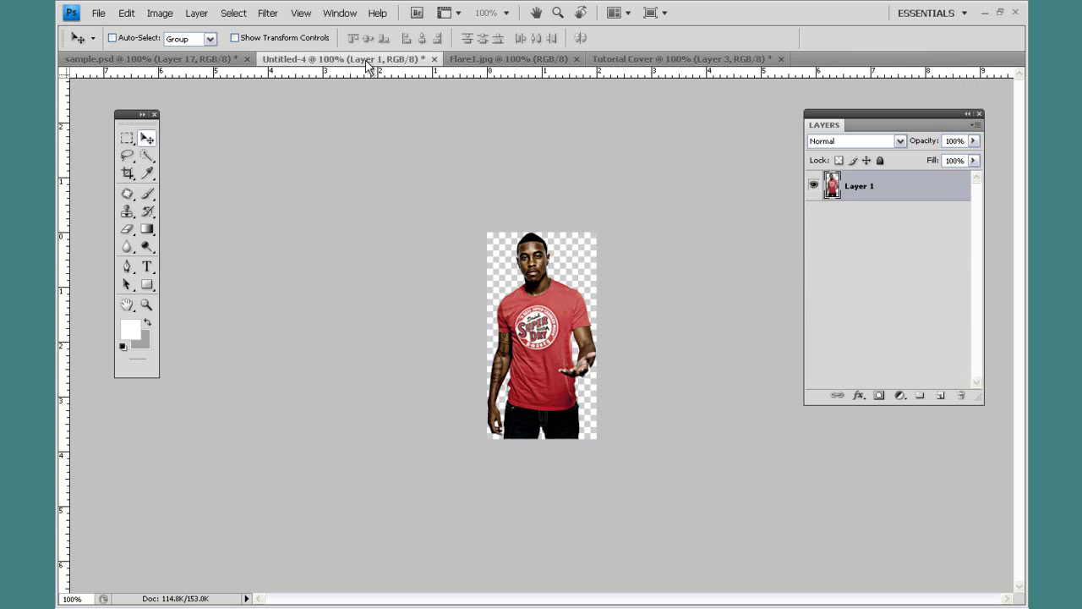
drag(388, 77, 350, 285)
drag(301, 338, 555, 280)
click(357, 225)
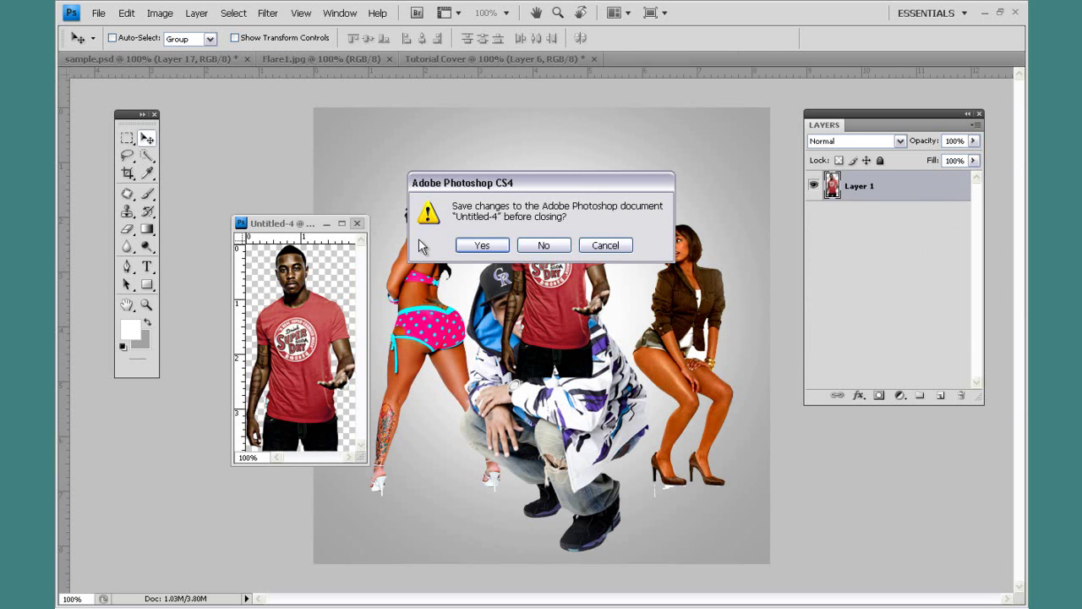
click(546, 244)
Stack the red T-shirt man's layer just above the white glow layer and move him up behind the crouching man
drag(922, 196, 895, 287)
drag(550, 269, 548, 232)
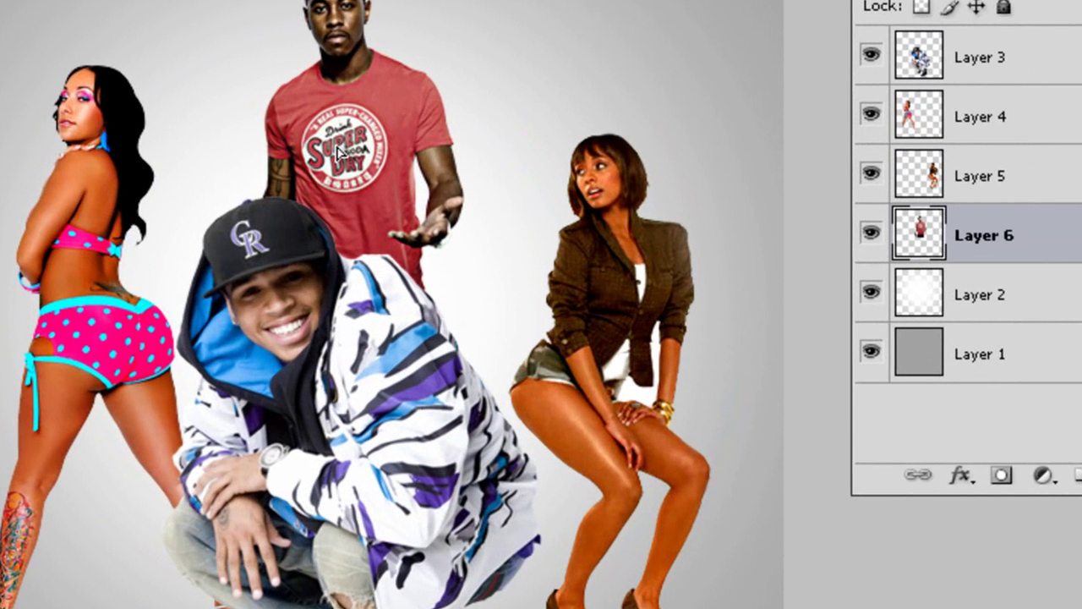
Move the woman in the brown jacket left toward the crouching man and nudge her slightly down
click(991, 175)
drag(635, 258, 594, 255)
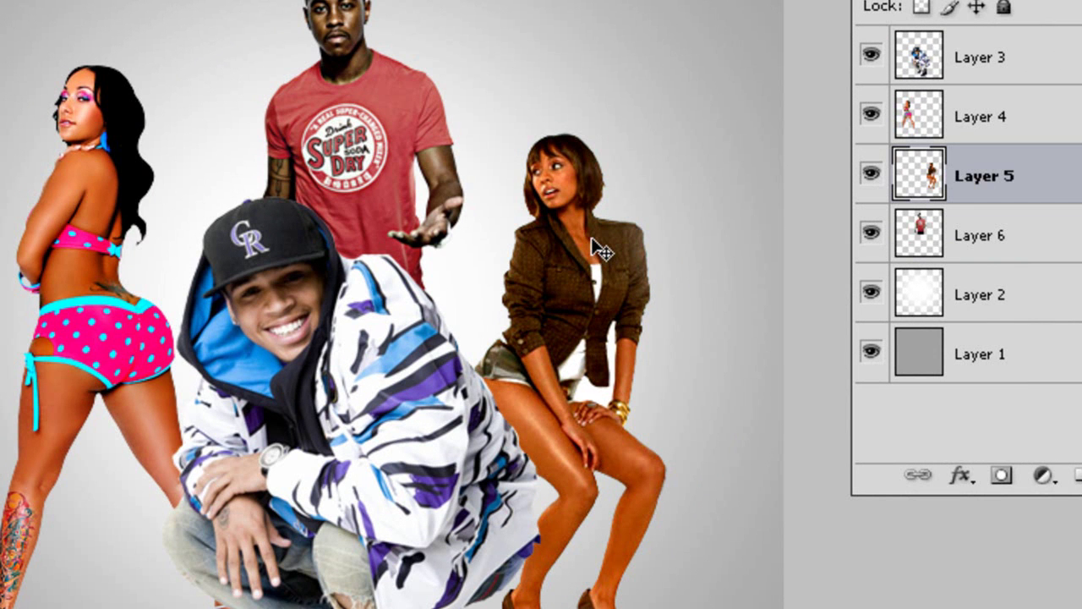
key(Down)
key(Down)
key(Down)
key(Down)
key(Down)
key(Down)
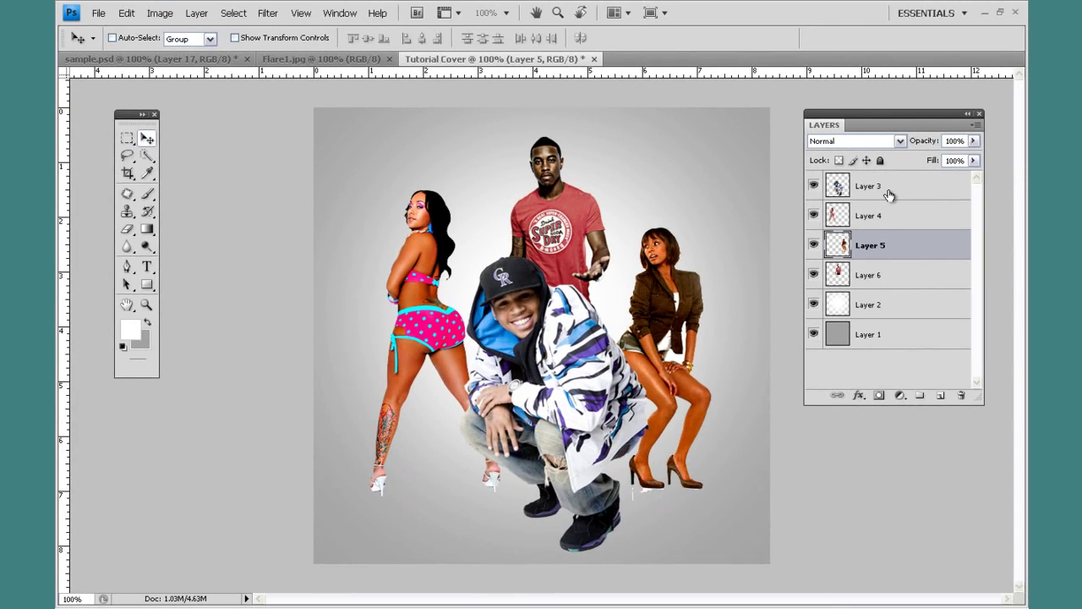
Duplicate the four figure layers, Layer 3 through Layer 6, together
click(1019, 75)
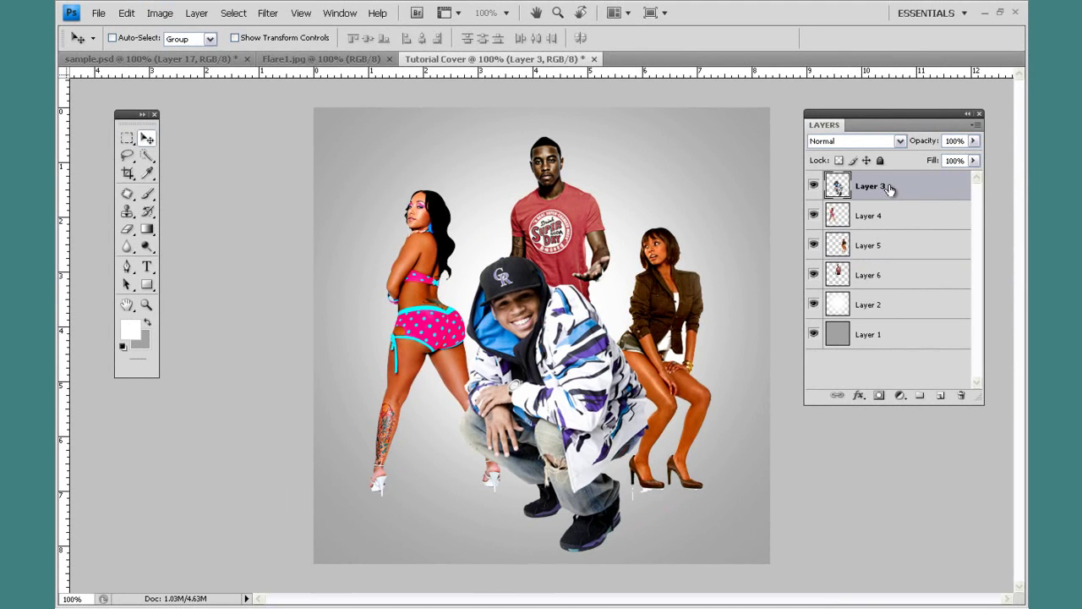
click(890, 279)
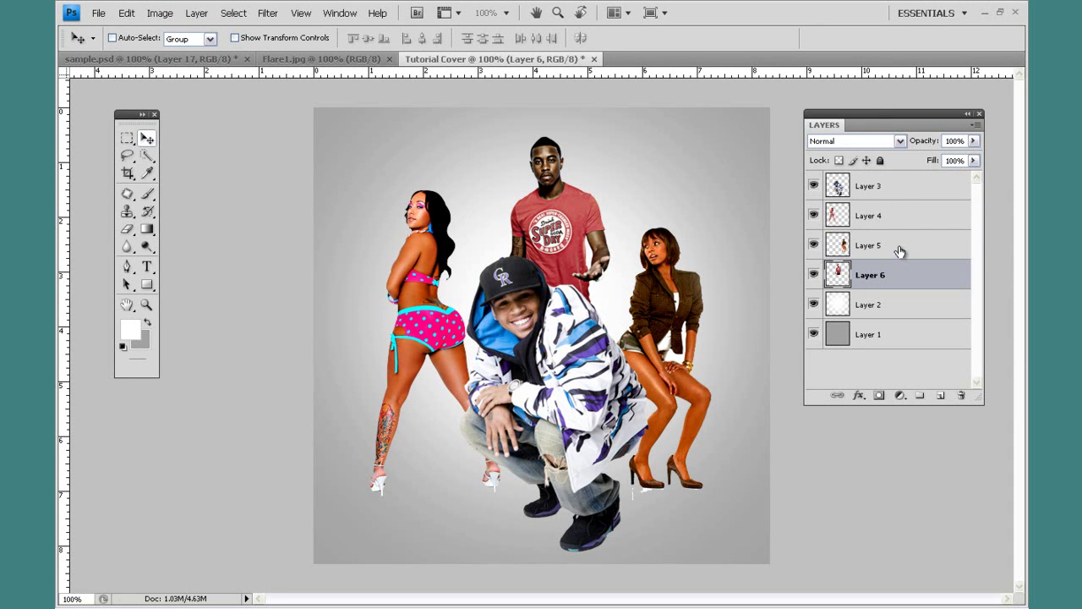
shift+click(899, 195)
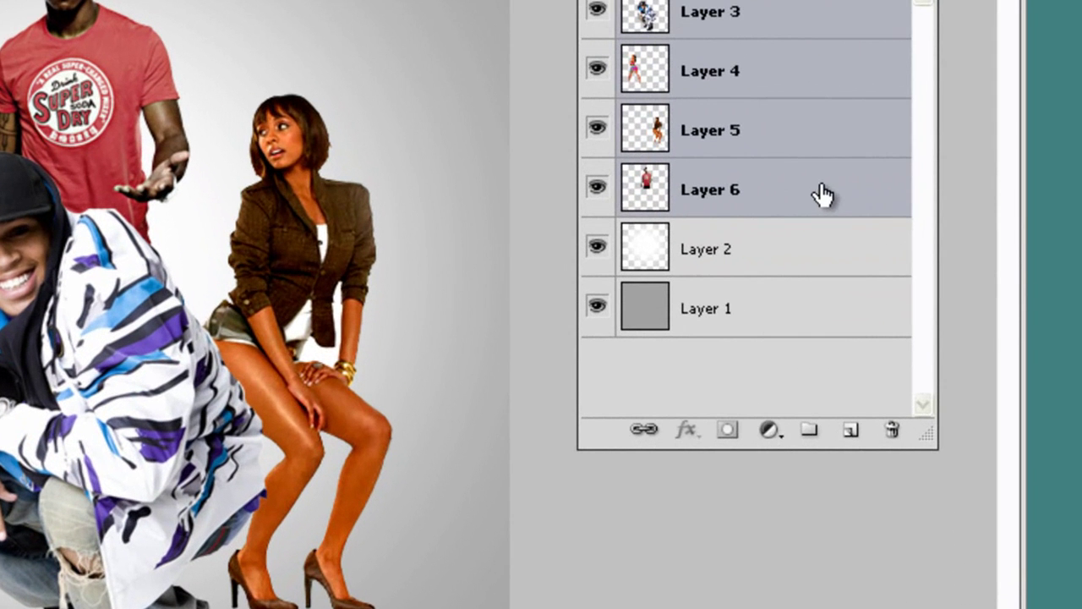
drag(823, 194, 854, 429)
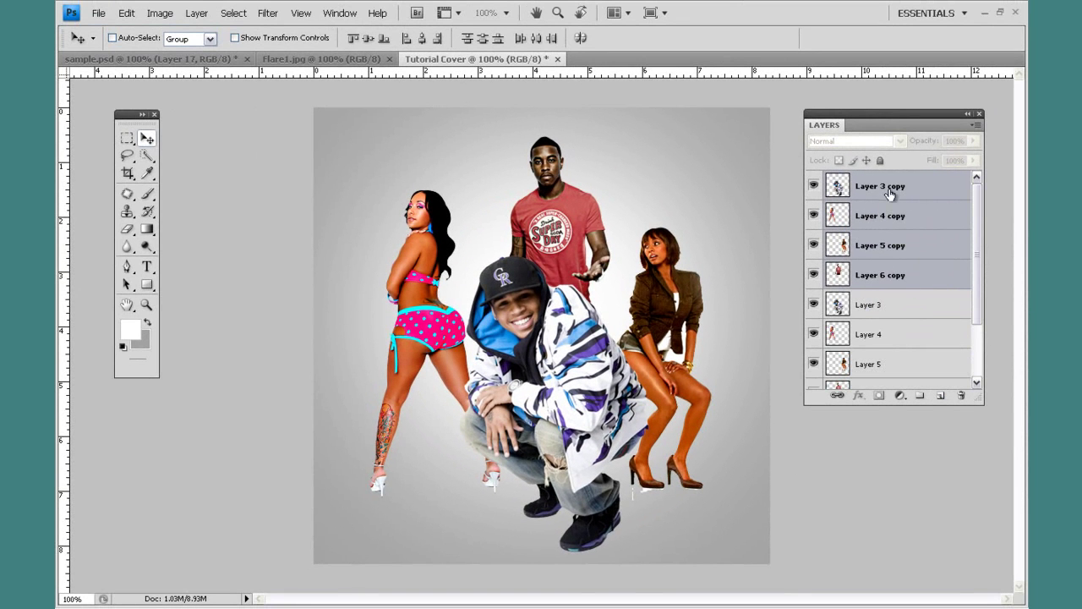
Hide the original figure layers, Layer 3 through Layer 6, keeping their copies visible
scroll(861, 237, down, 2)
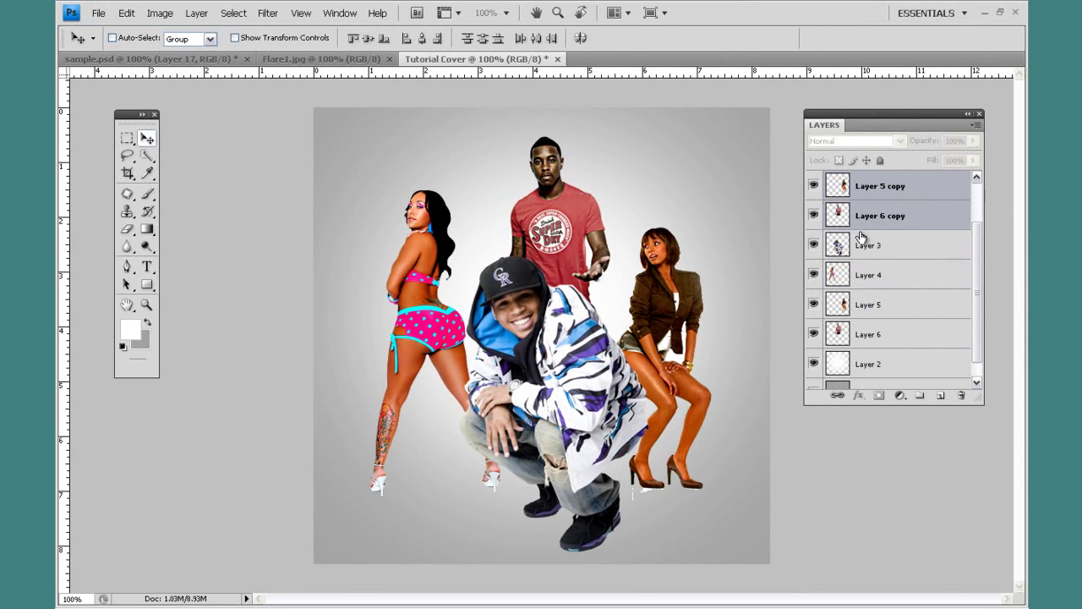
drag(813, 245, 814, 352)
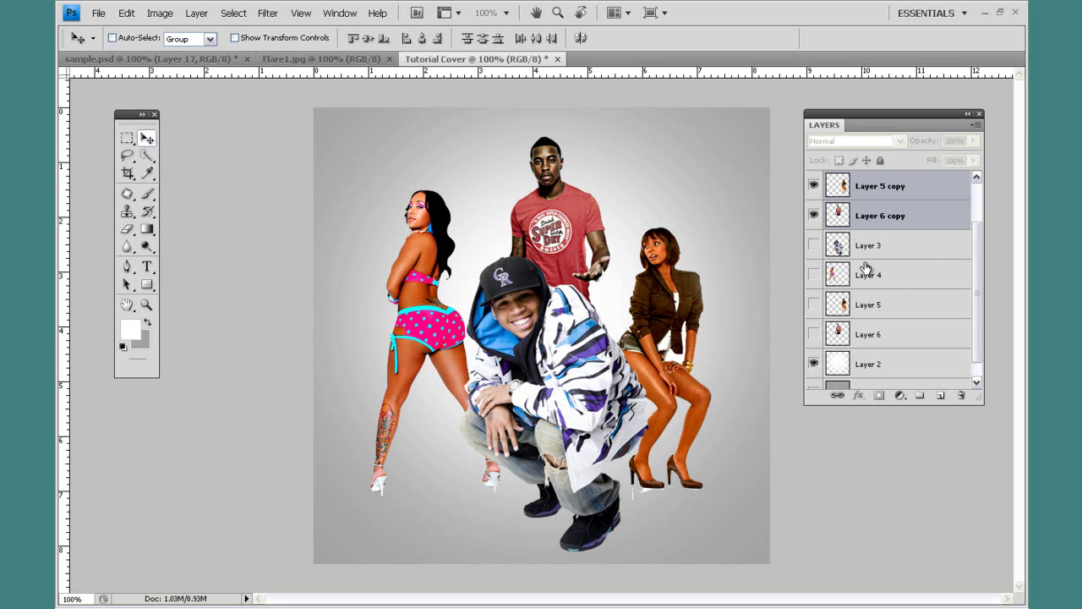
scroll(888, 288, up, 2)
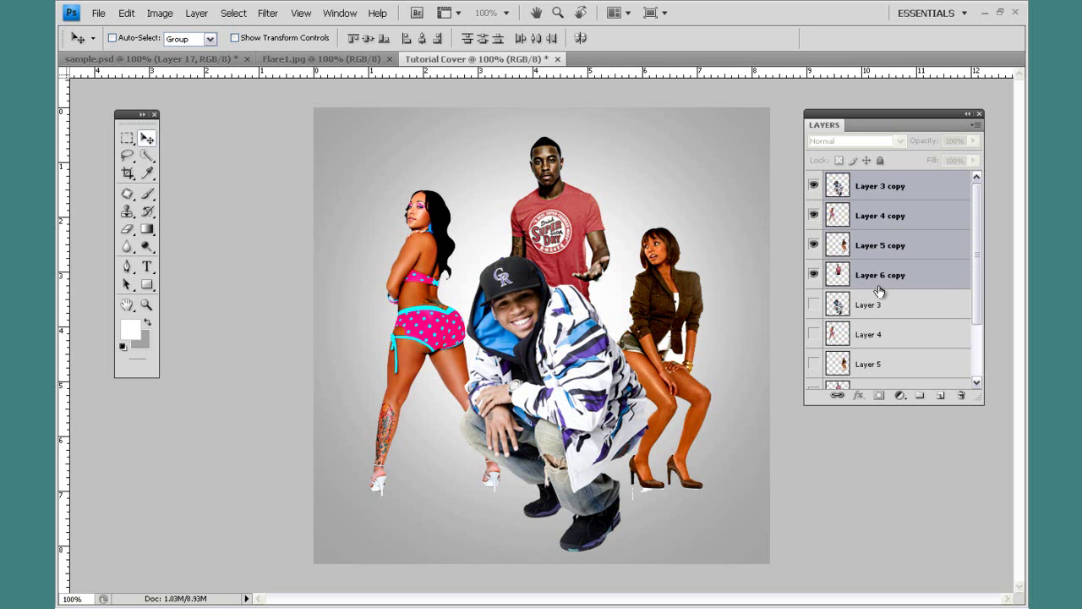
Apply a Levels adjustment to the crouching man's Layer 3 copy with the shadow input level at 20
click(920, 190)
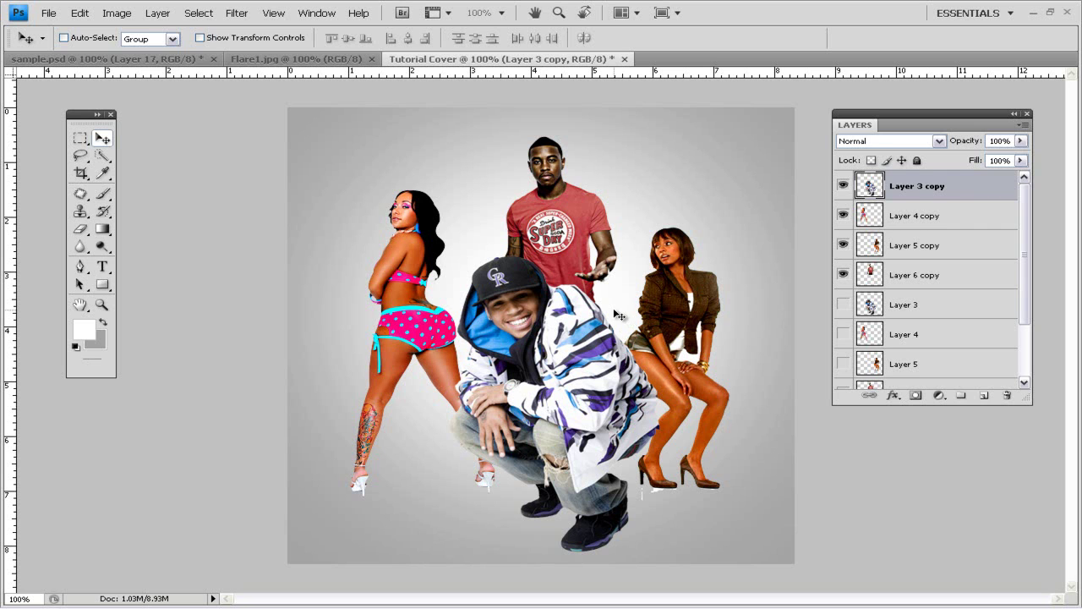
key(ctrl+l)
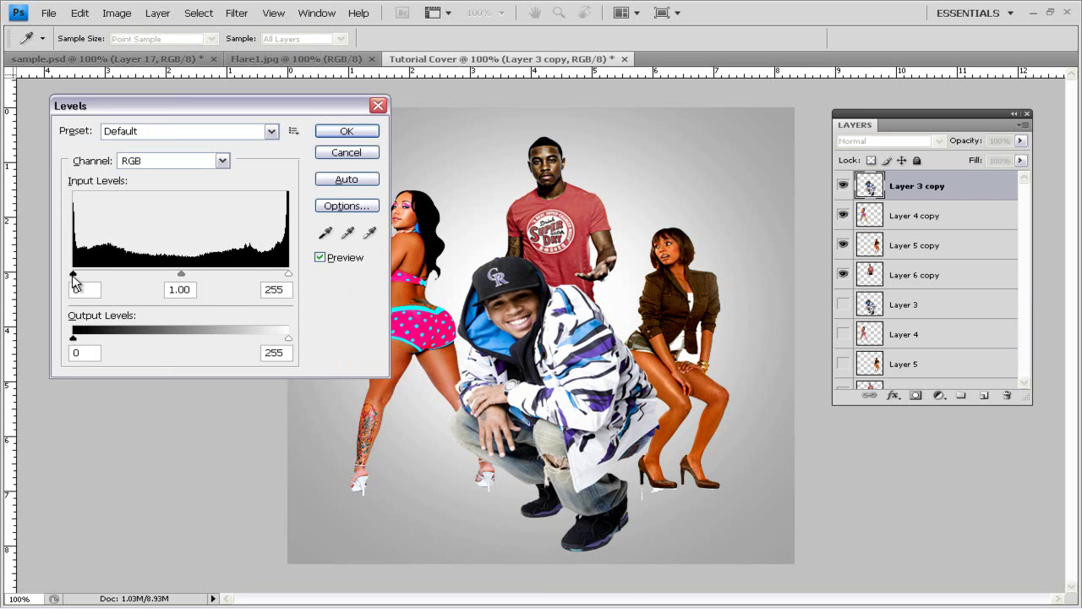
drag(75, 277, 90, 278)
double_click(96, 289)
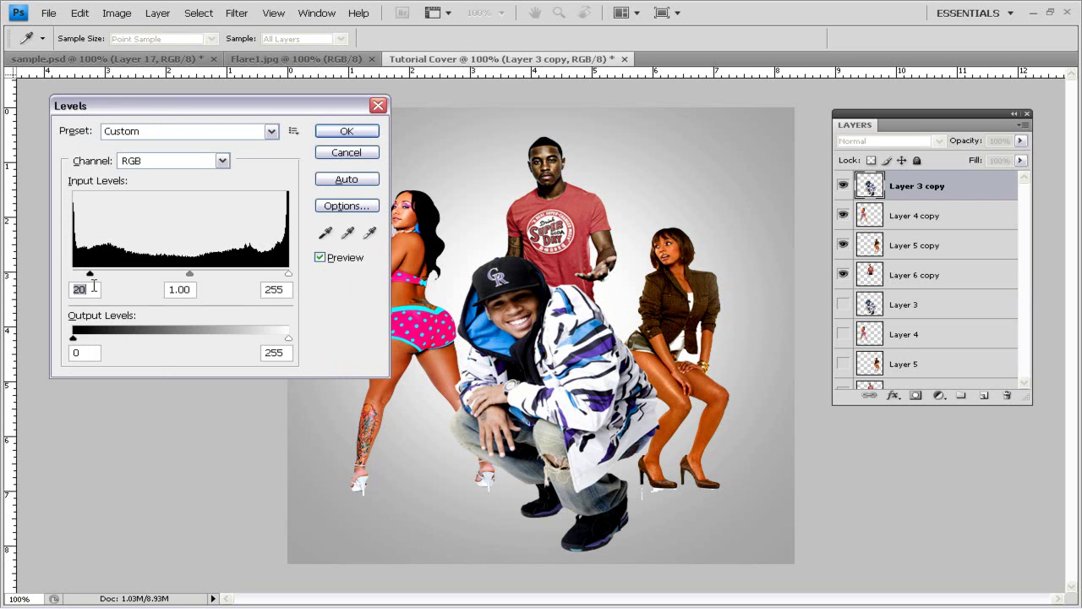
click(284, 290)
mouse_move(286, 274)
mouse_down()
mouse_move(255, 275)
mouse_move(312, 275)
mouse_move(280, 275)
mouse_move(303, 280)
mouse_up()
click(346, 131)
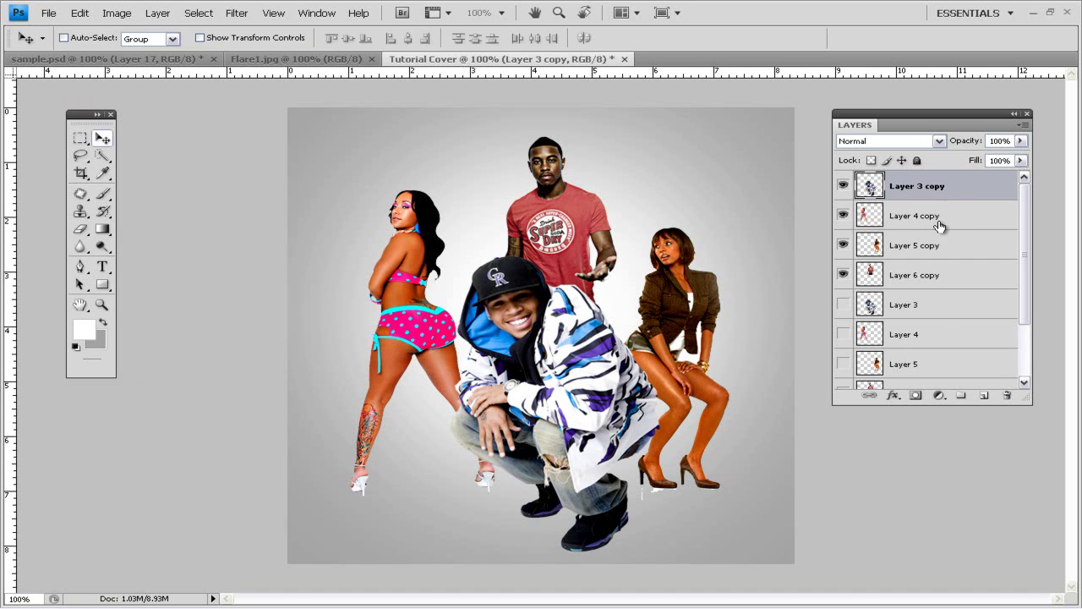
Add a Hue/Saturation adjustment layer above Layer 3 copy and clip it to that layer
click(941, 398)
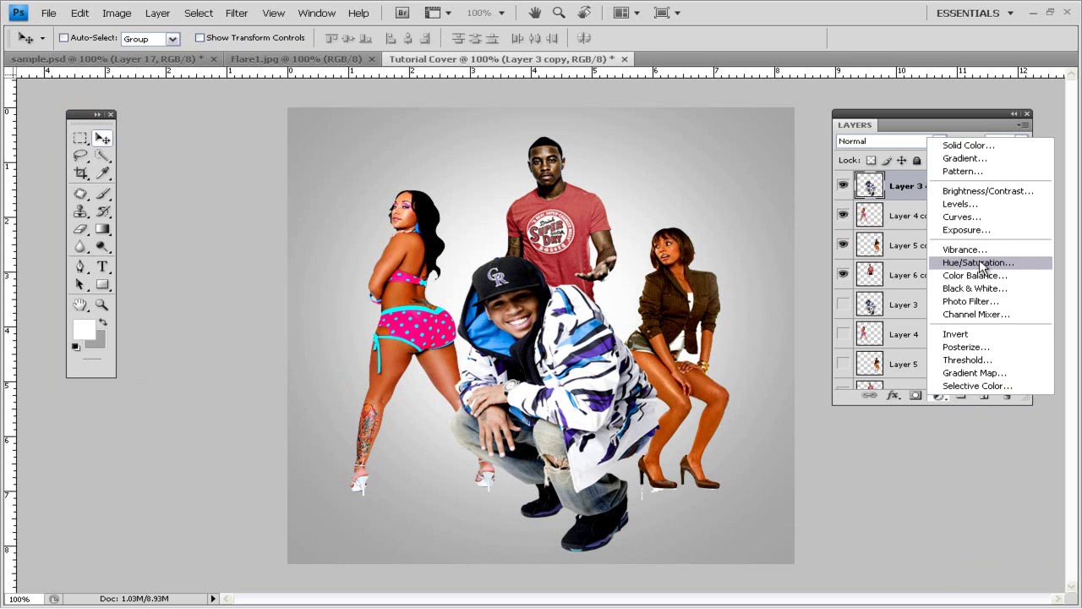
click(914, 188)
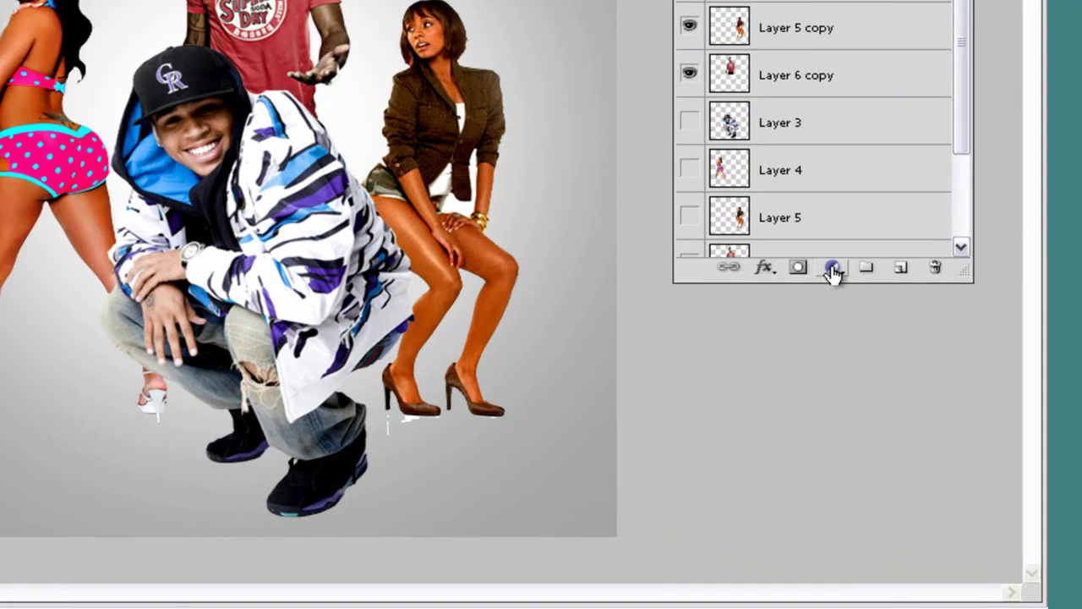
click(833, 269)
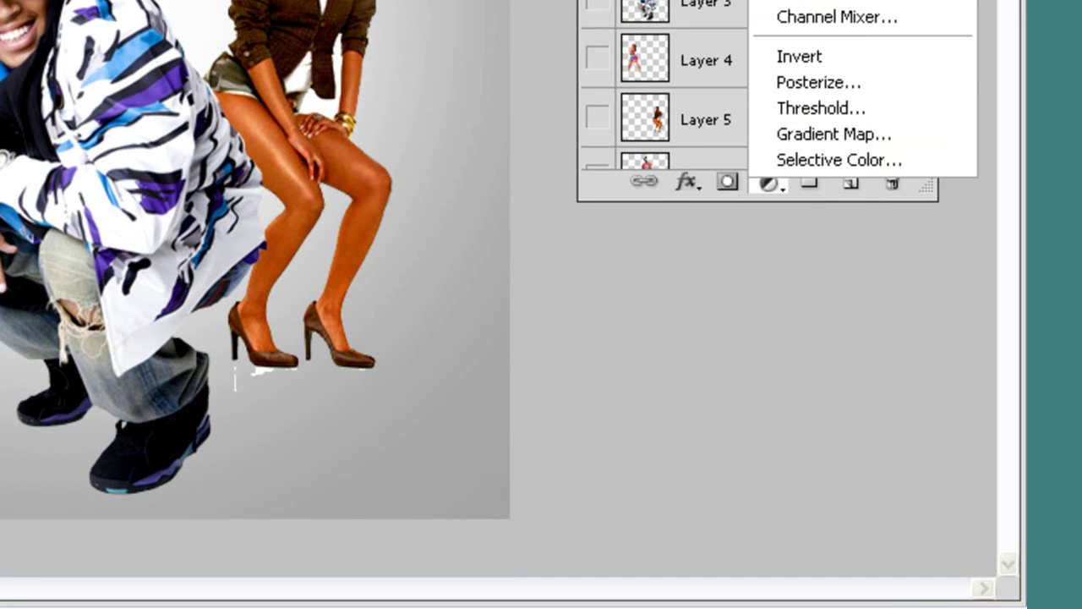
key(Escape)
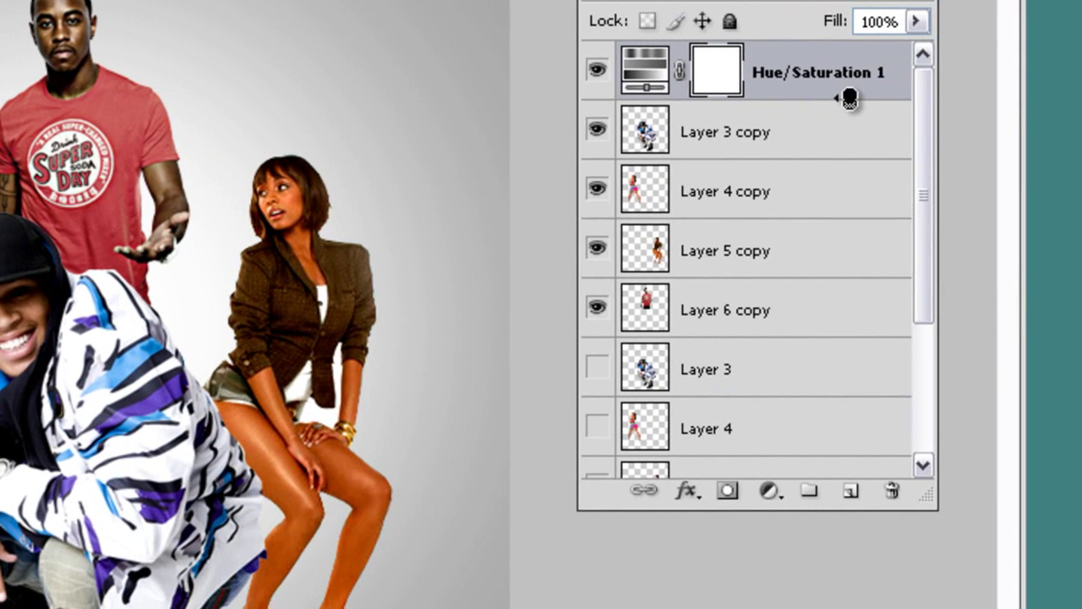
alt+click(837, 102)
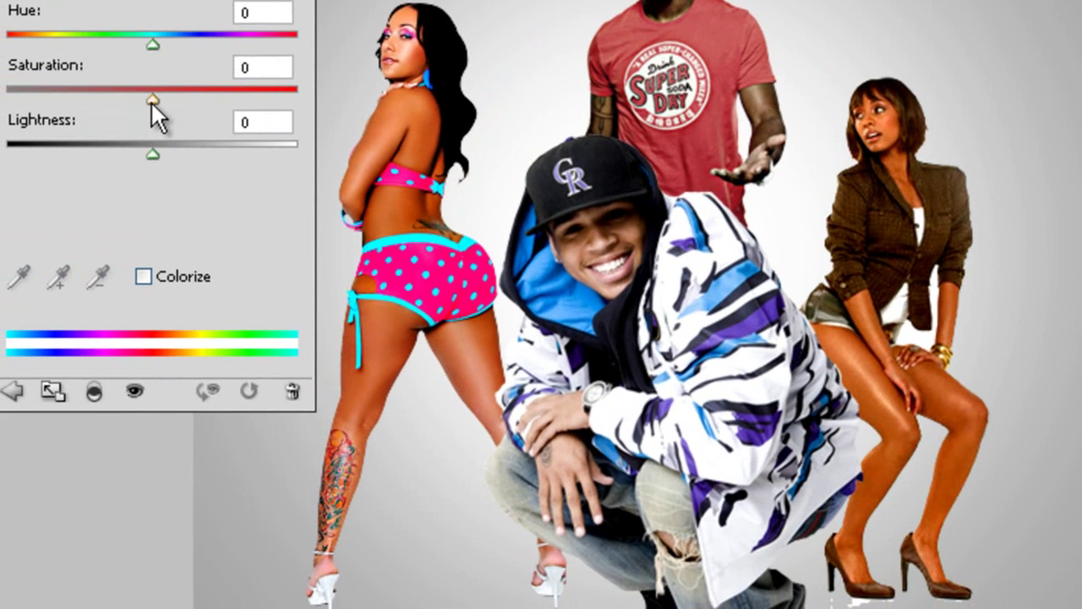
Set the clipped Hue/Saturation adjustment's saturation to +30
drag(150, 99, 198, 96)
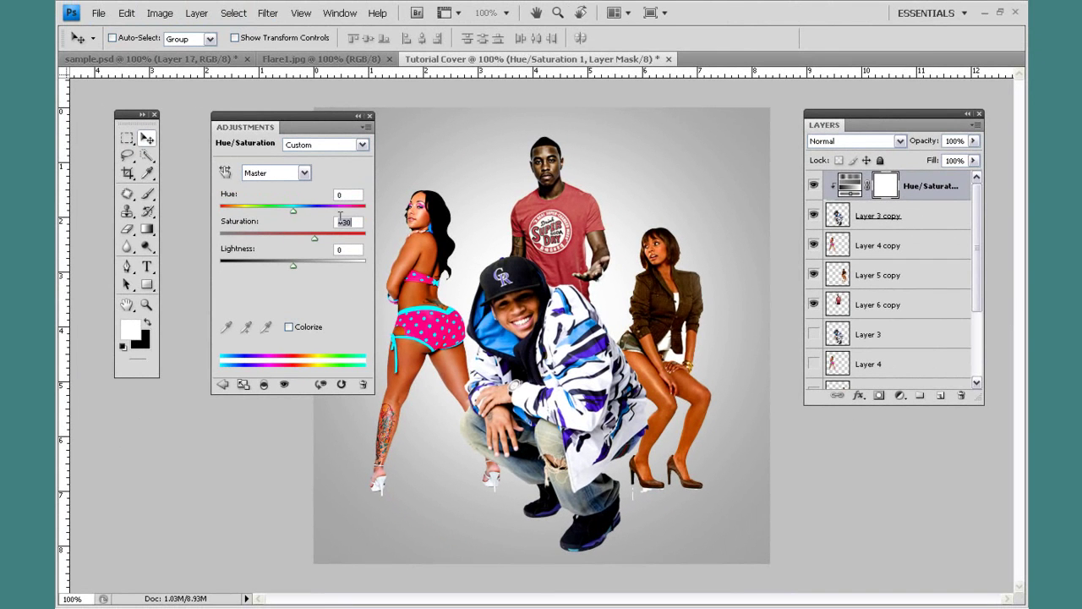
click(813, 185)
click(359, 117)
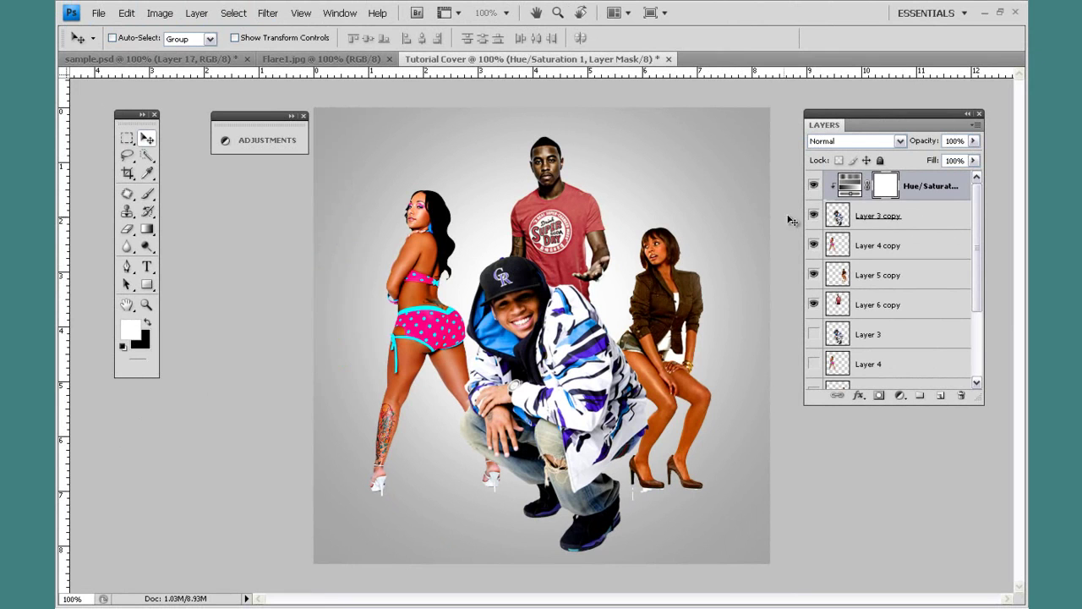
Add a black-to-white Gradient Map adjustment layer above the Hue/Saturation layer
click(935, 199)
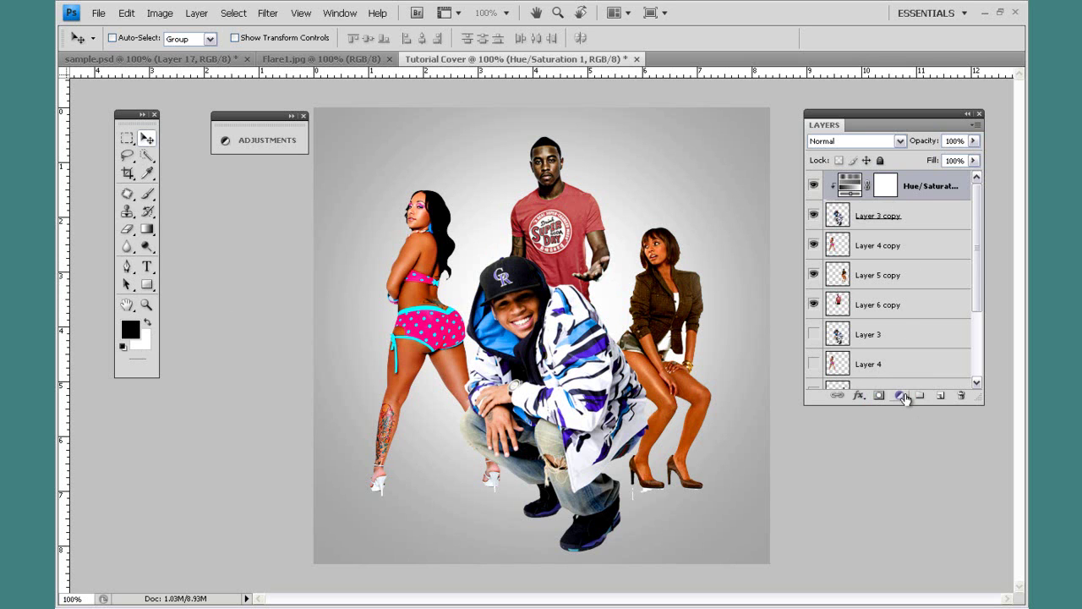
click(901, 396)
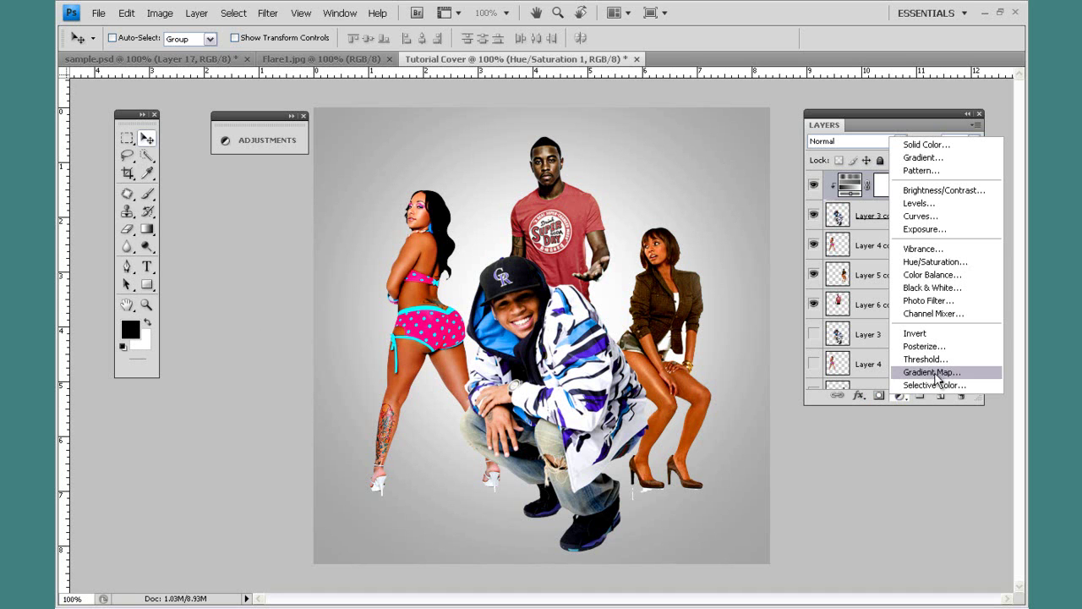
click(935, 373)
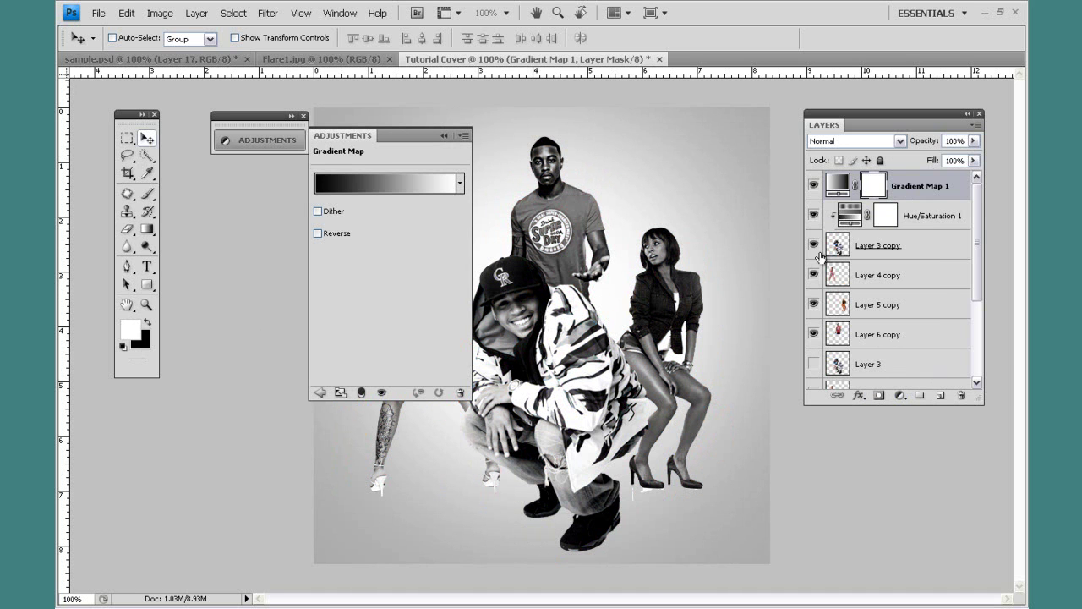
click(446, 137)
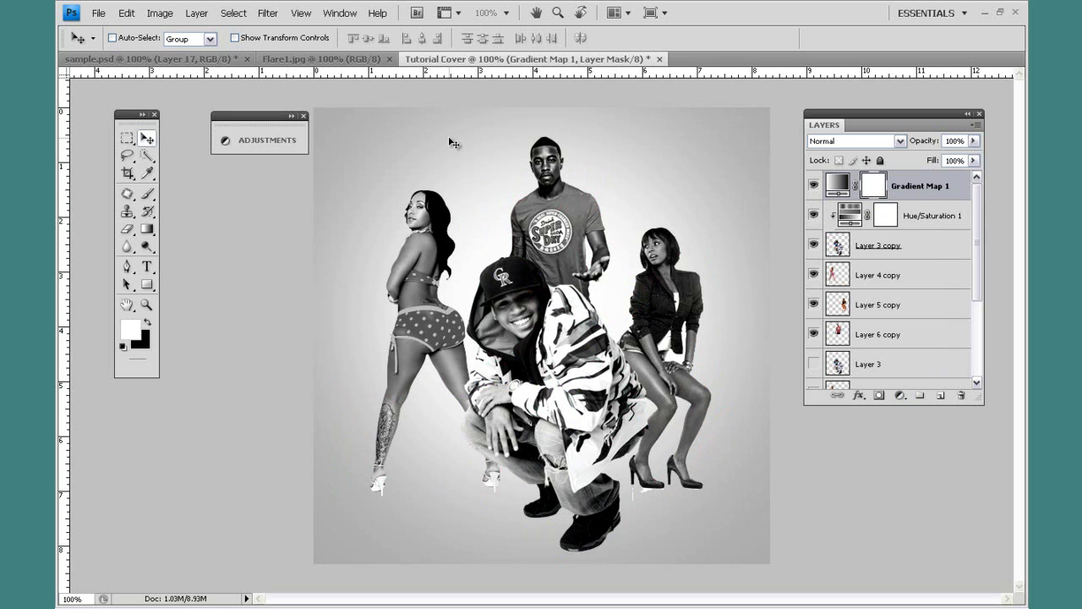
click(305, 115)
Set the first Gradient Map layer to Luminosity blending at 50% opacity
click(901, 142)
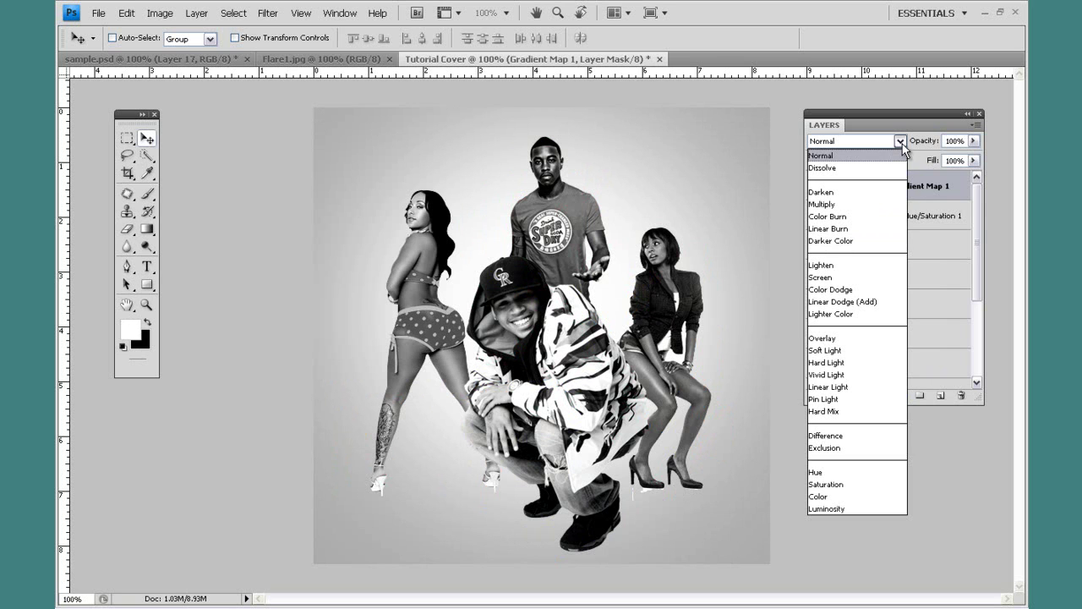
click(858, 509)
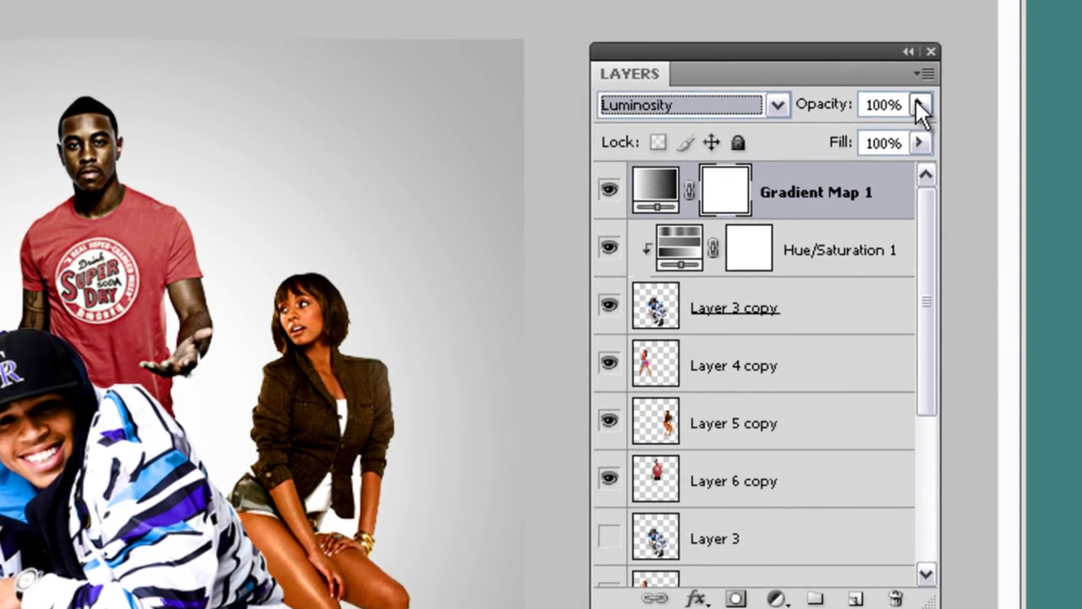
drag(918, 105, 857, 137)
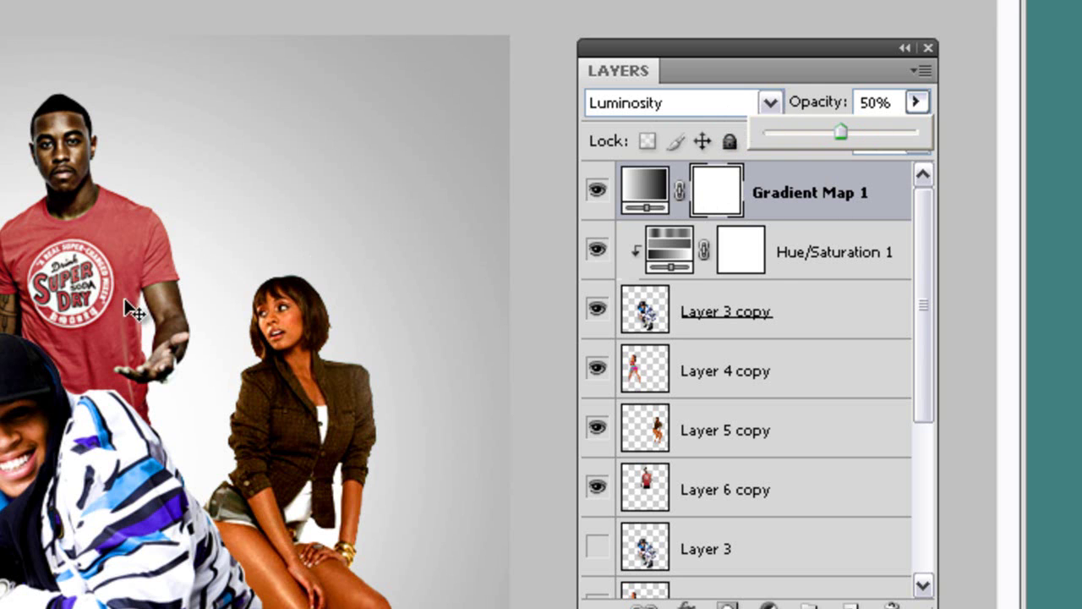
Add a second black-to-white Gradient Map adjustment layer above the first one
click(797, 198)
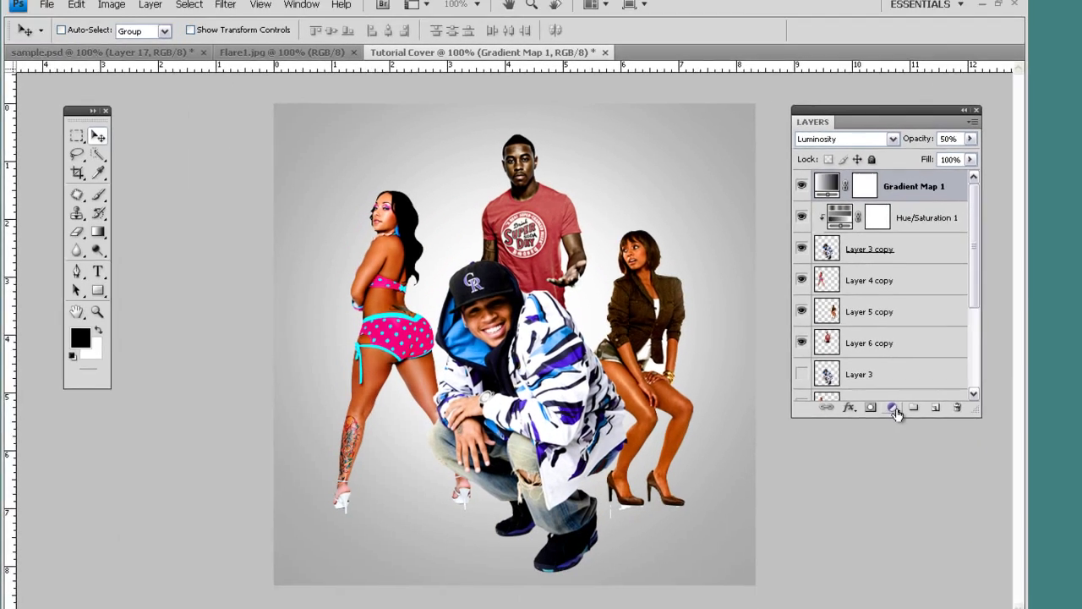
click(768, 605)
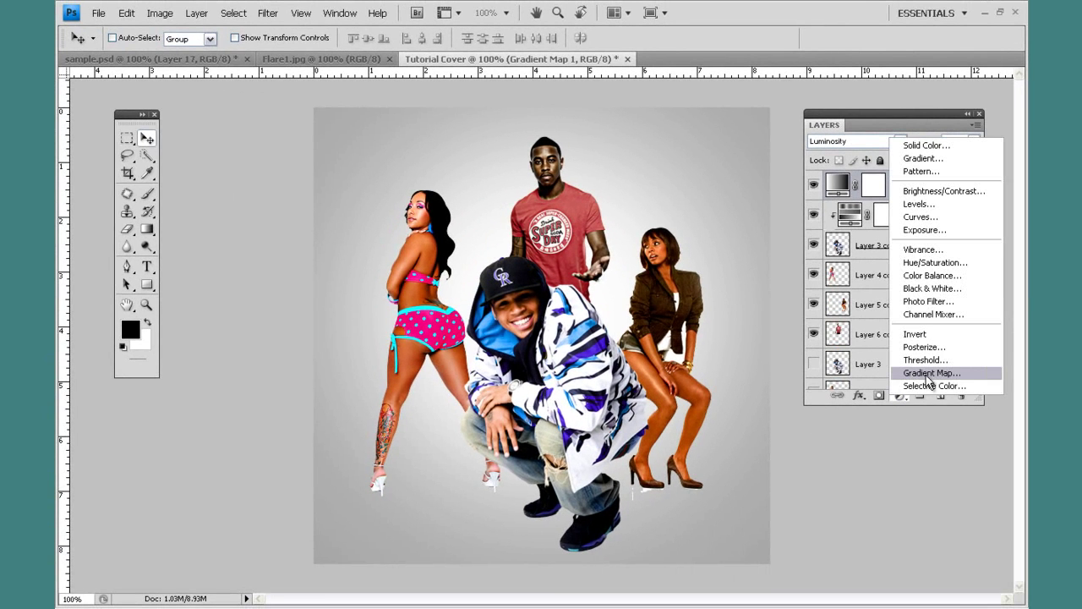
click(928, 379)
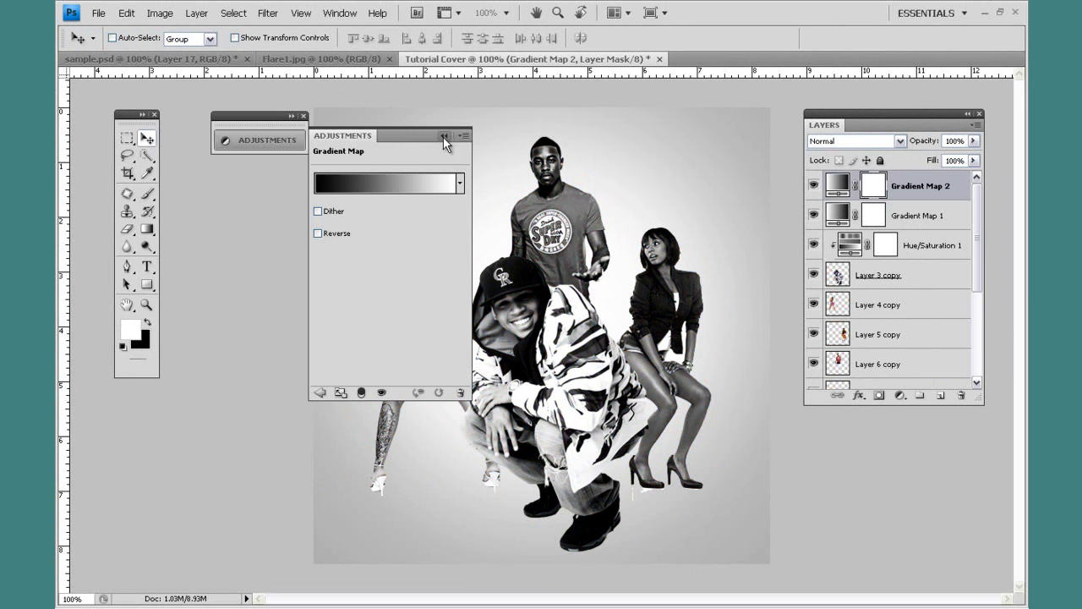
click(444, 136)
Set the second Gradient Map layer's blend mode to Luminosity and its opacity to 50%
click(899, 141)
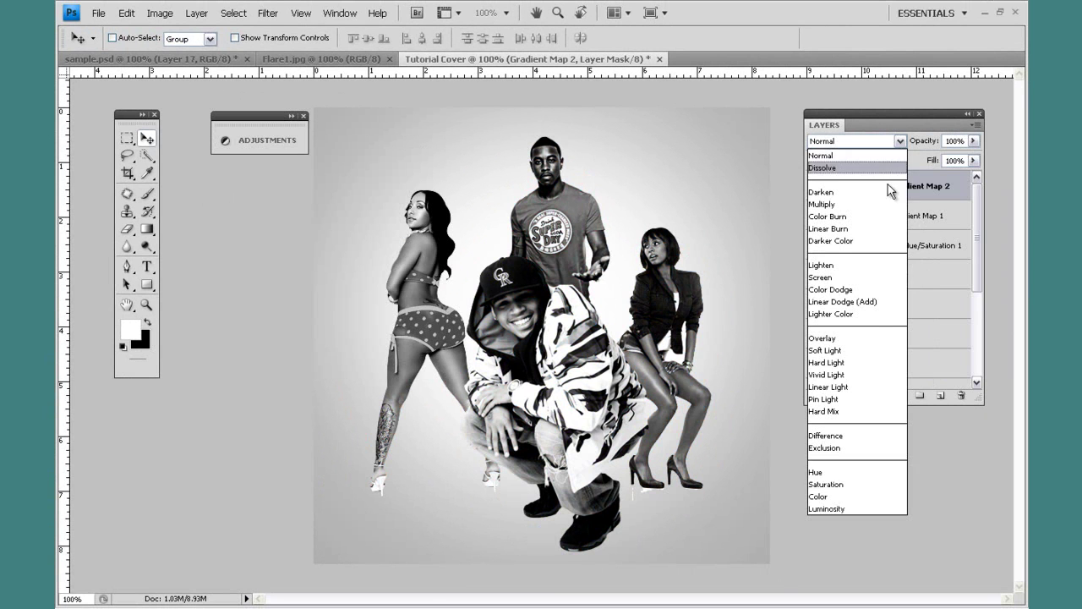
click(881, 509)
drag(975, 150, 938, 159)
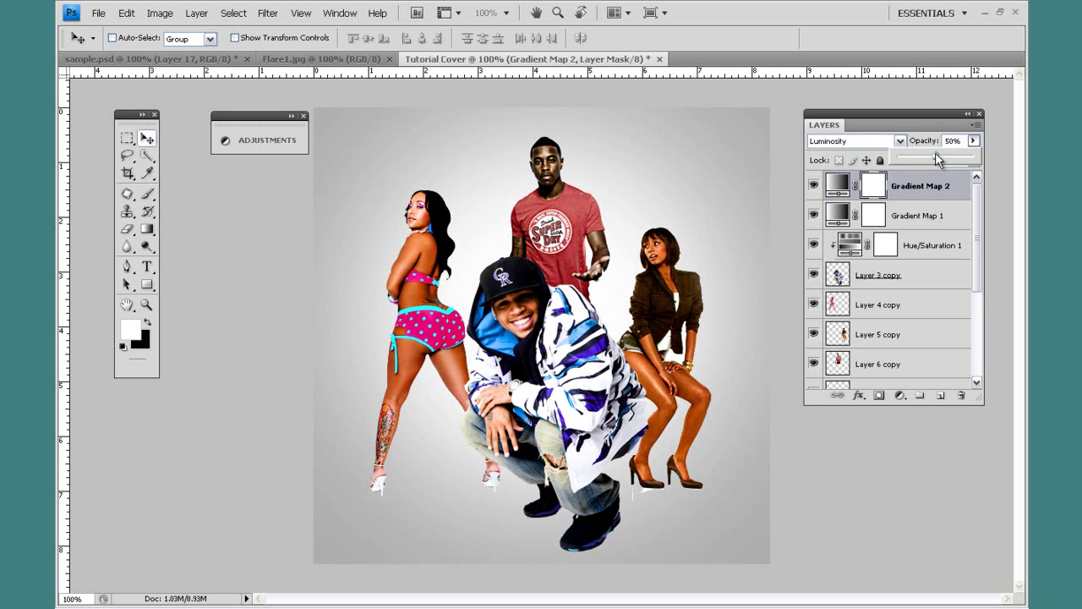
Add a Photo Filter adjustment layer above the second Gradient Map layer
click(922, 193)
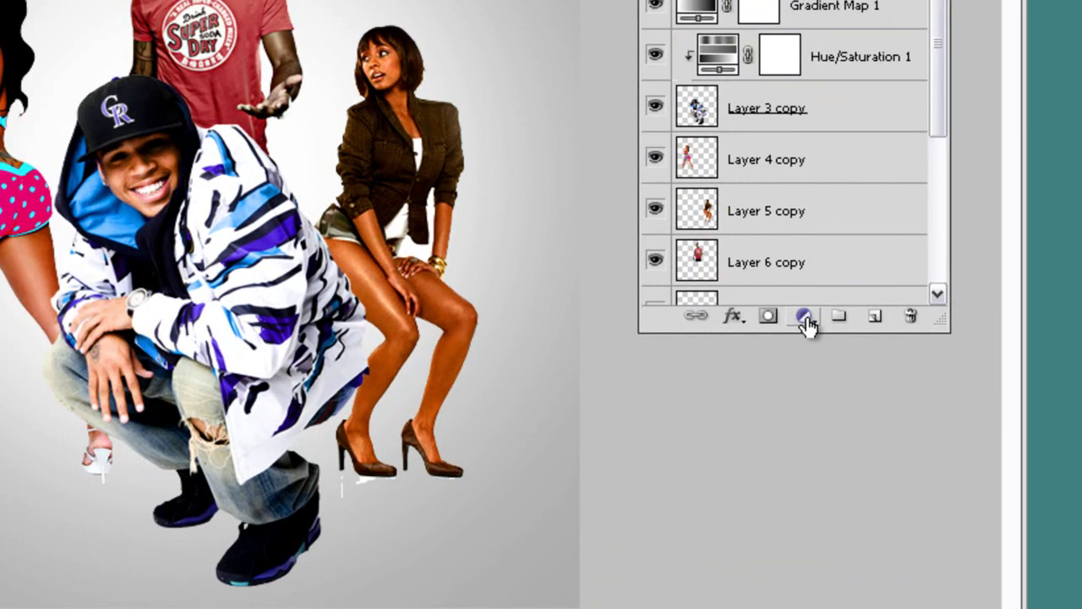
click(806, 318)
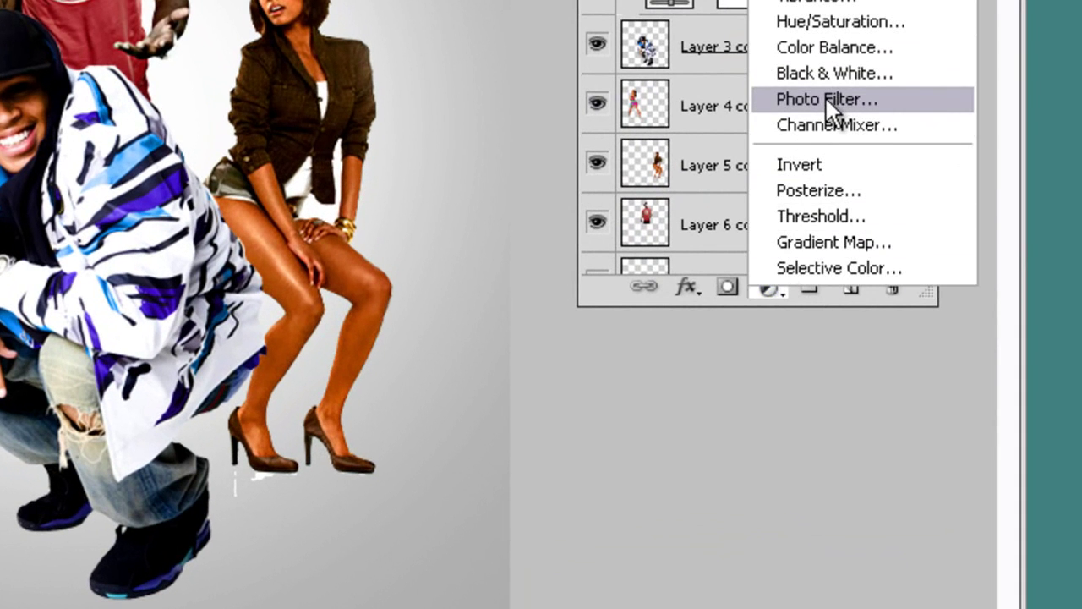
click(826, 99)
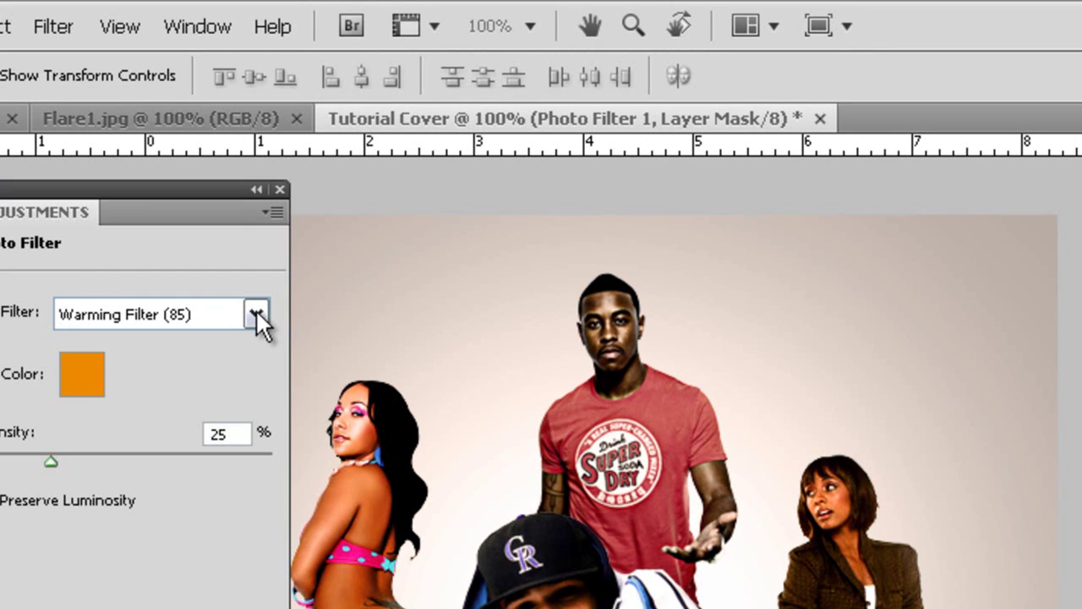
Set the Photo Filter adjustment to Cooling Filter (80) and close its settings
click(256, 312)
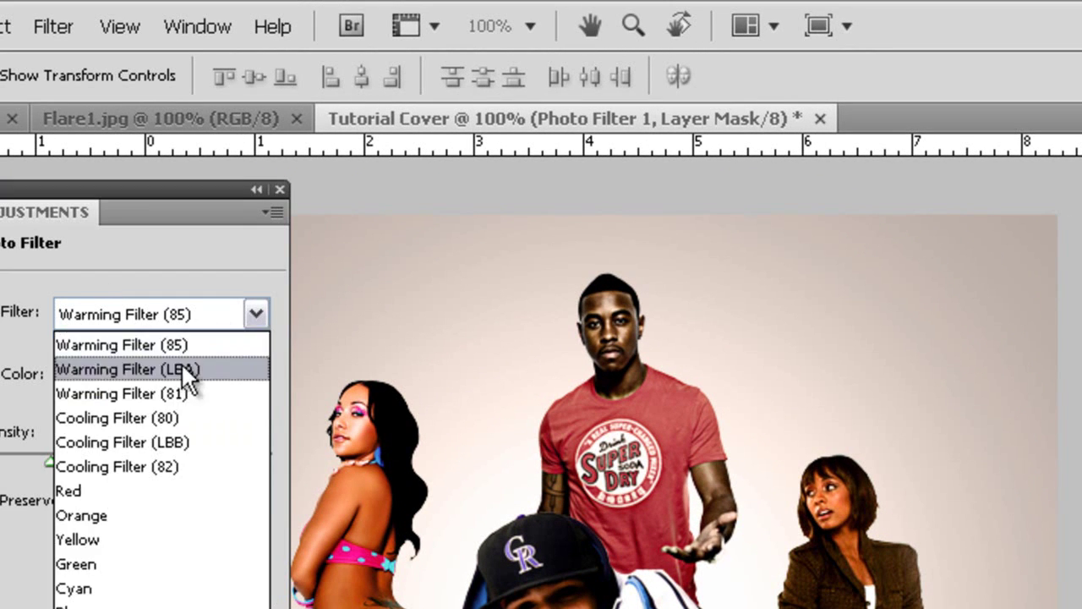
click(151, 415)
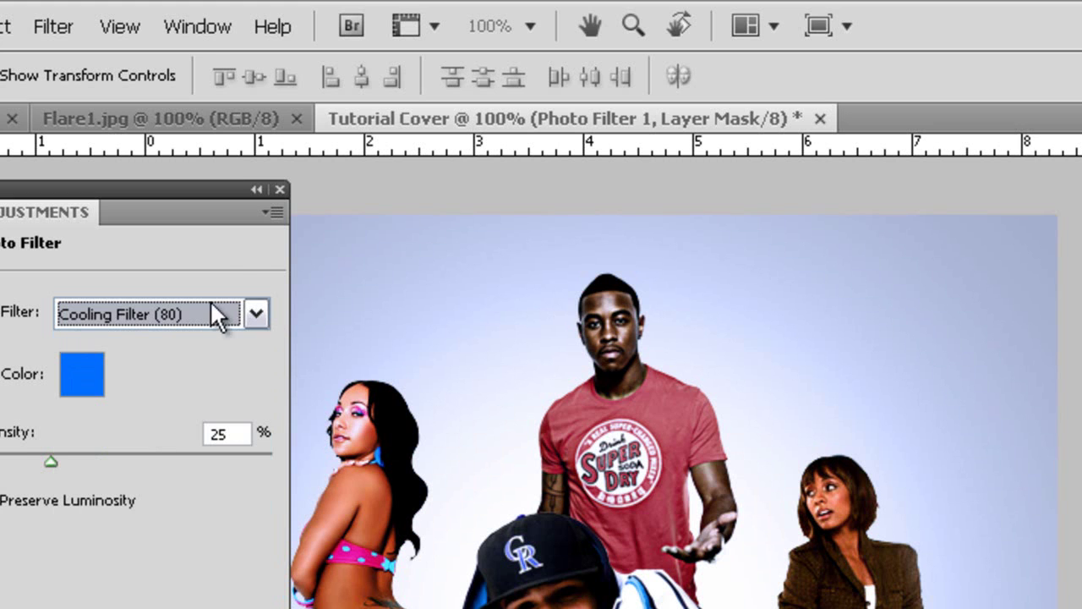
click(280, 189)
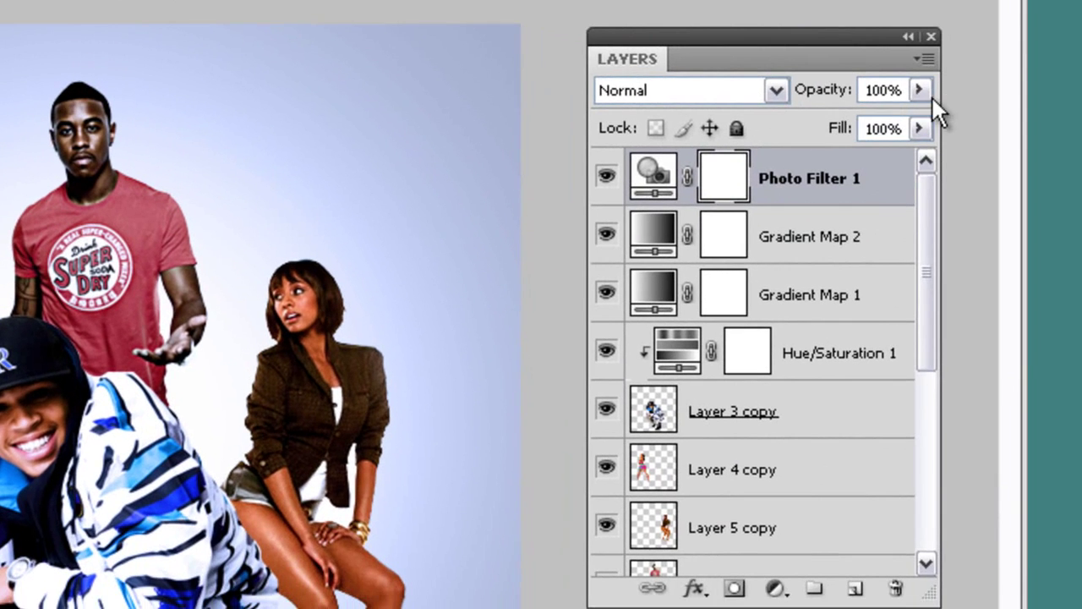
Try 25% opacity on the Photo Filter layer and compare the cover with and without the filter
click(919, 89)
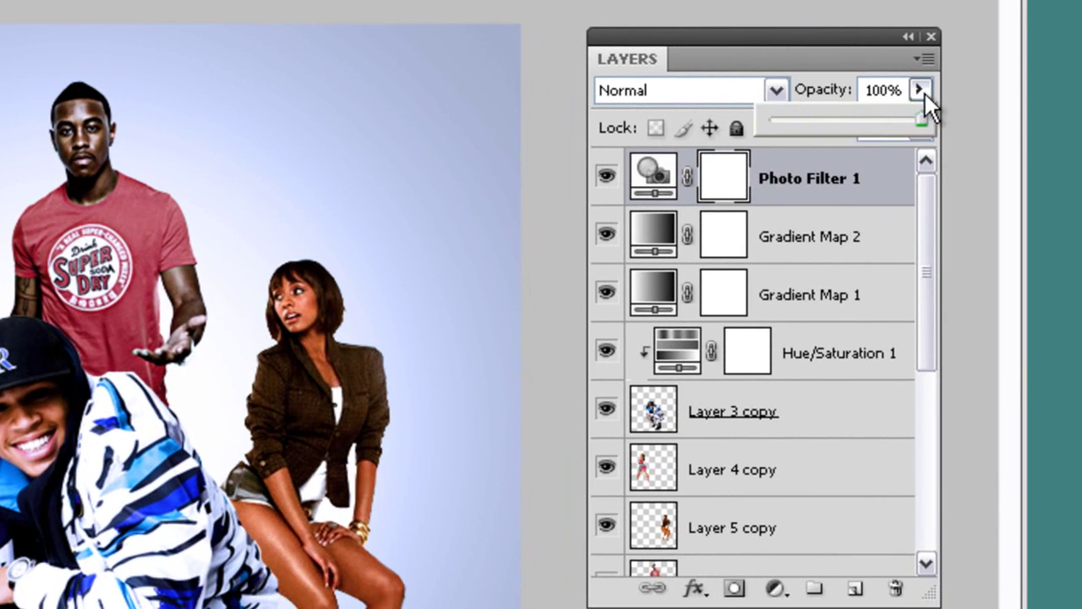
drag(858, 118, 809, 119)
click(606, 175)
click(606, 175)
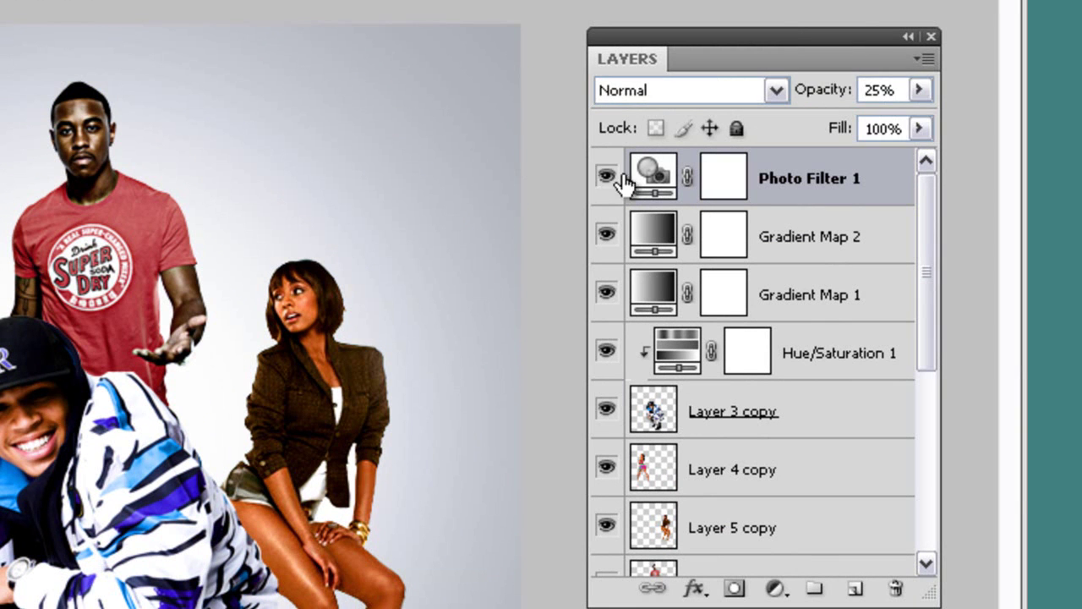
click(605, 175)
click(606, 175)
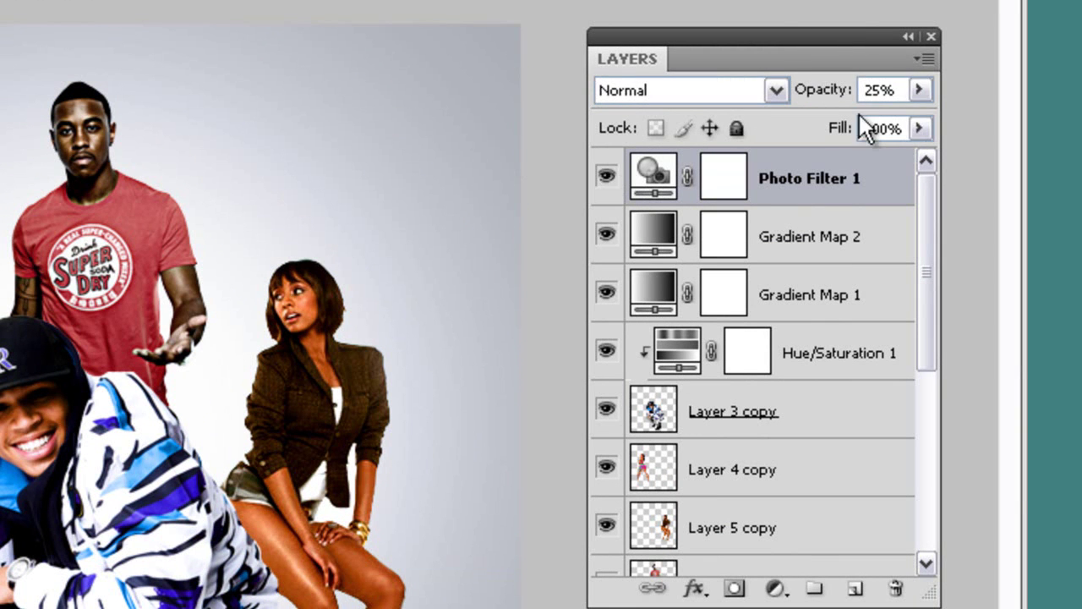
Set the Photo Filter layer's opacity to 35% and check its effect by toggling its visibility
click(917, 91)
mouse_move(811, 116)
mouse_down()
mouse_move(843, 116)
mouse_move(824, 116)
mouse_up()
click(899, 92)
click(612, 179)
click(613, 180)
Identify Layer 4 copy, the woman in the pink bikini, by toggling its visibility, and duplicate that layer
drag(932, 242, 920, 314)
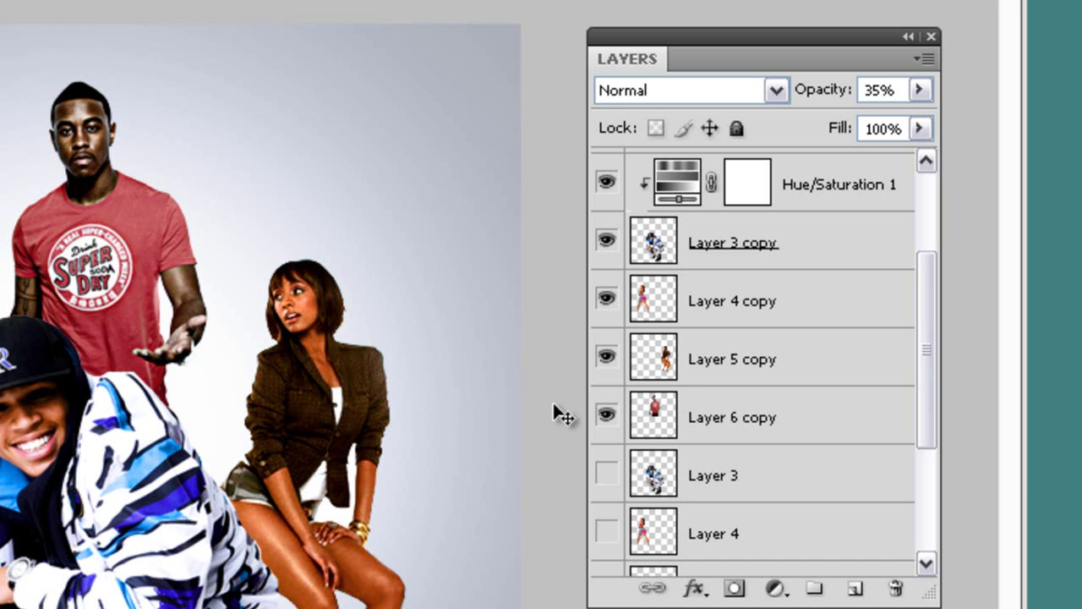
click(745, 307)
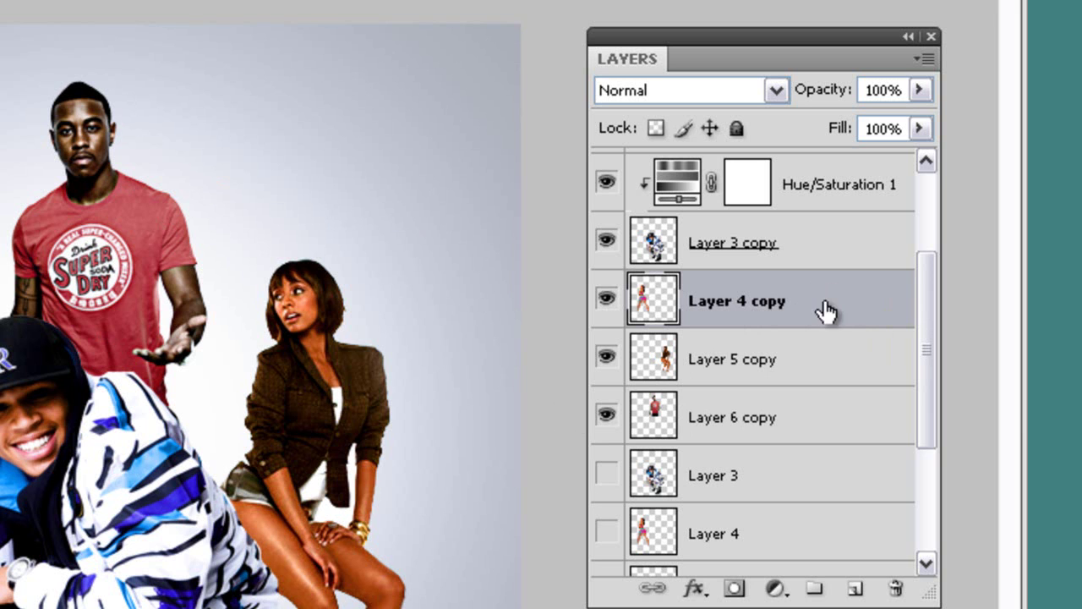
click(606, 299)
click(606, 299)
click(606, 299)
click(606, 299)
click(606, 300)
click(607, 299)
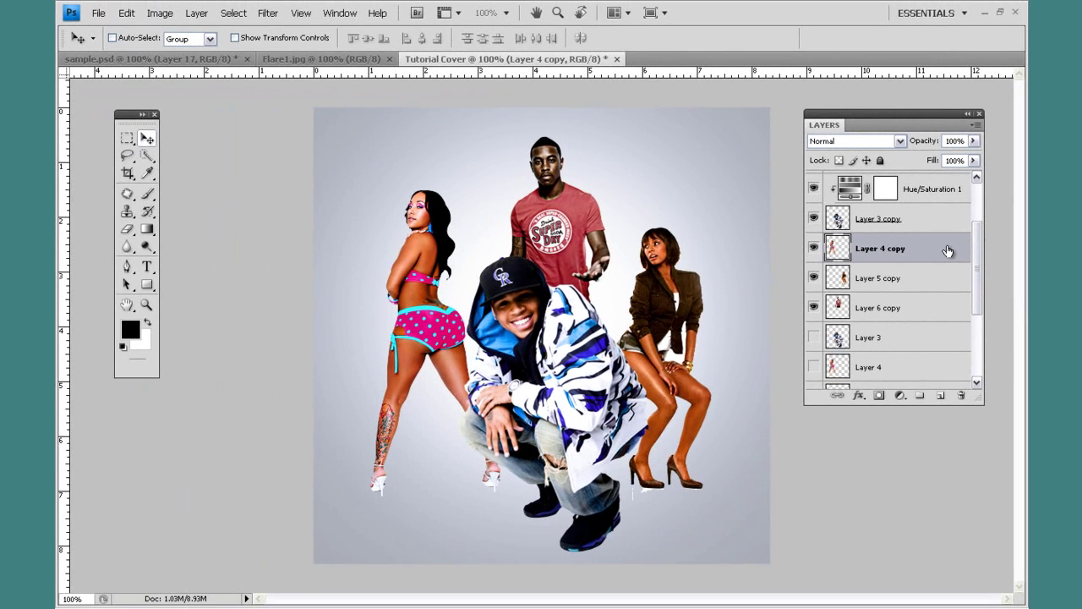
key(ctrl+j)
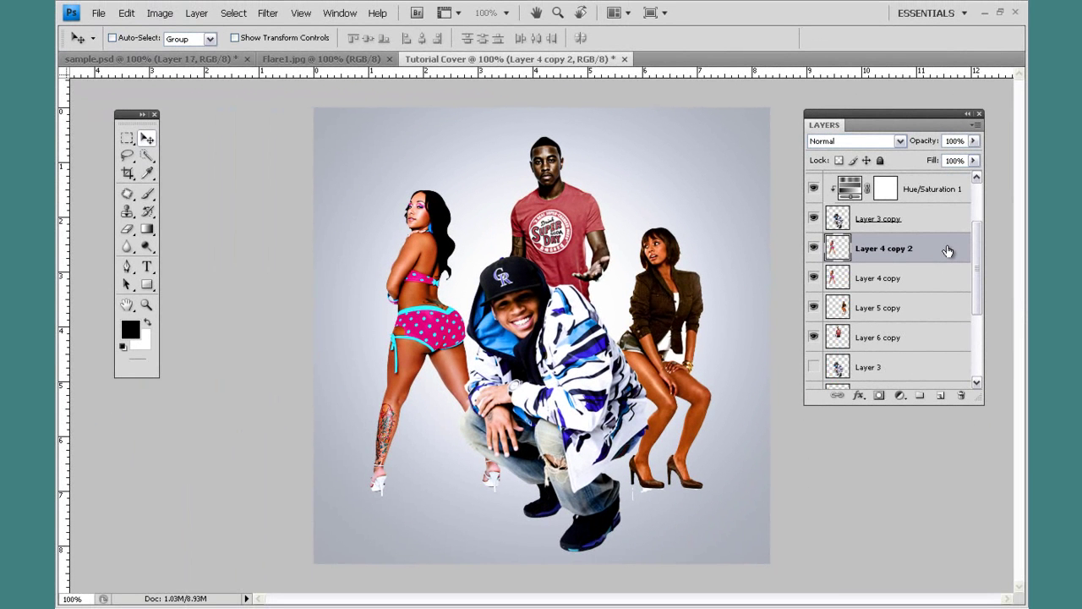
Squash the lower duplicate, Layer 4 copy, from its upper edge down to the feet at 15.1% height with Free Transform
click(918, 283)
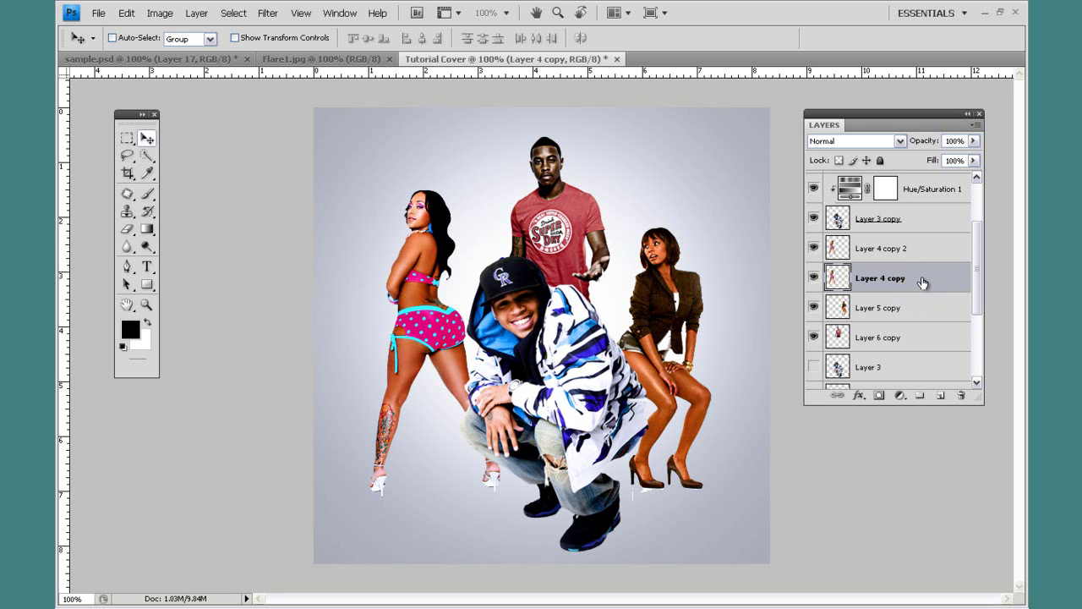
key(ctrl+t)
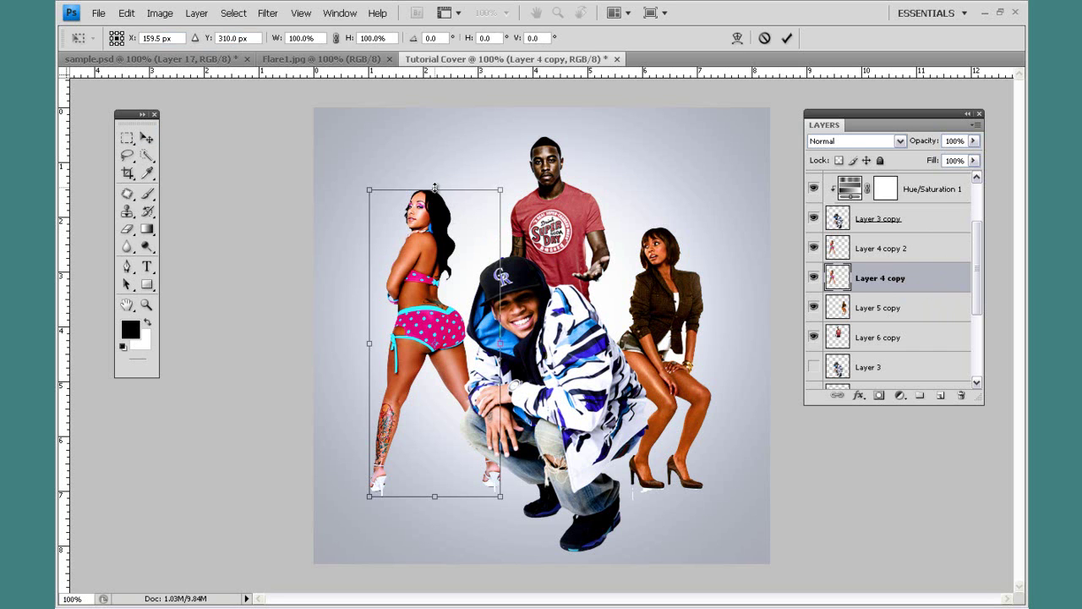
drag(435, 190, 433, 450)
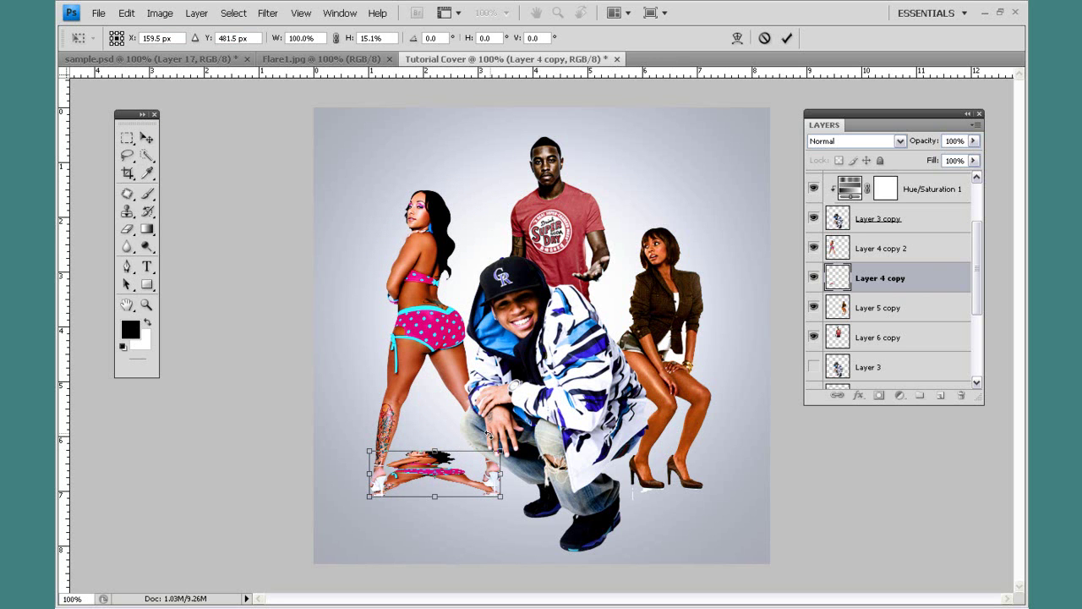
key(Return)
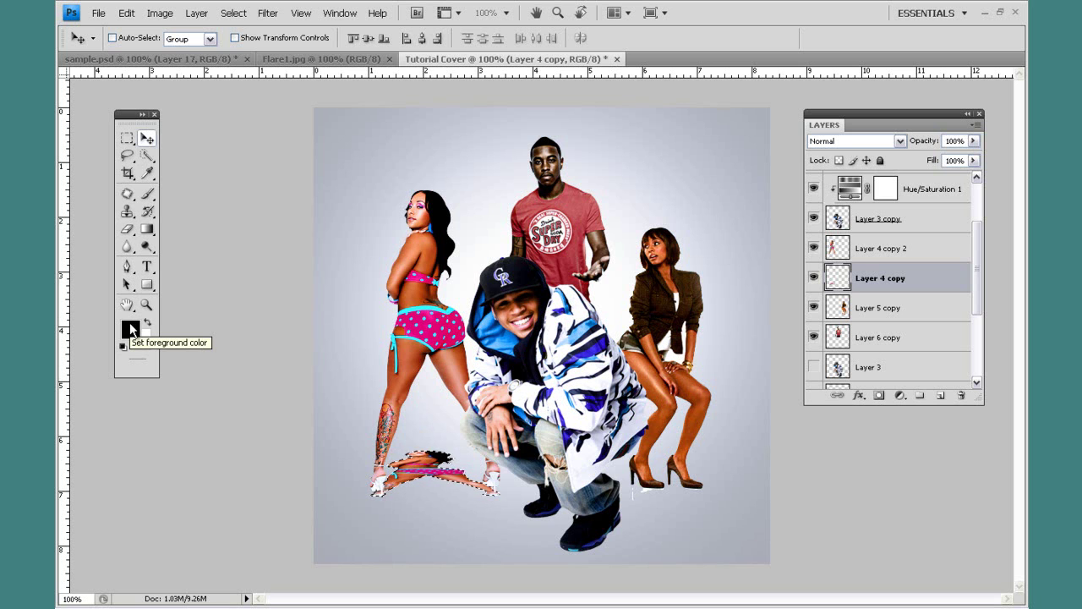
Fill the squashed figure on Layer 4 copy with black as a shadow, deselect it, and toggle the layer to check it
key(alt+BackSpace)
key(ctrl+d)
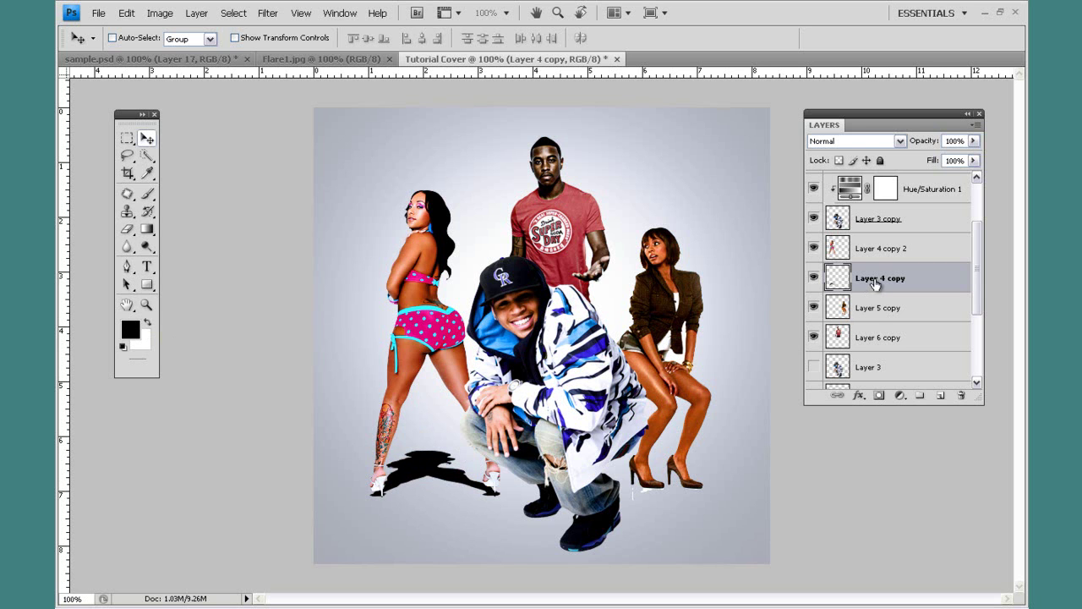
click(814, 278)
click(815, 278)
click(815, 278)
click(814, 278)
Soften the black shadow on Layer 4 copy with a Gaussian Blur of 4.5 pixels radius
click(265, 17)
mouse_move(328, 144)
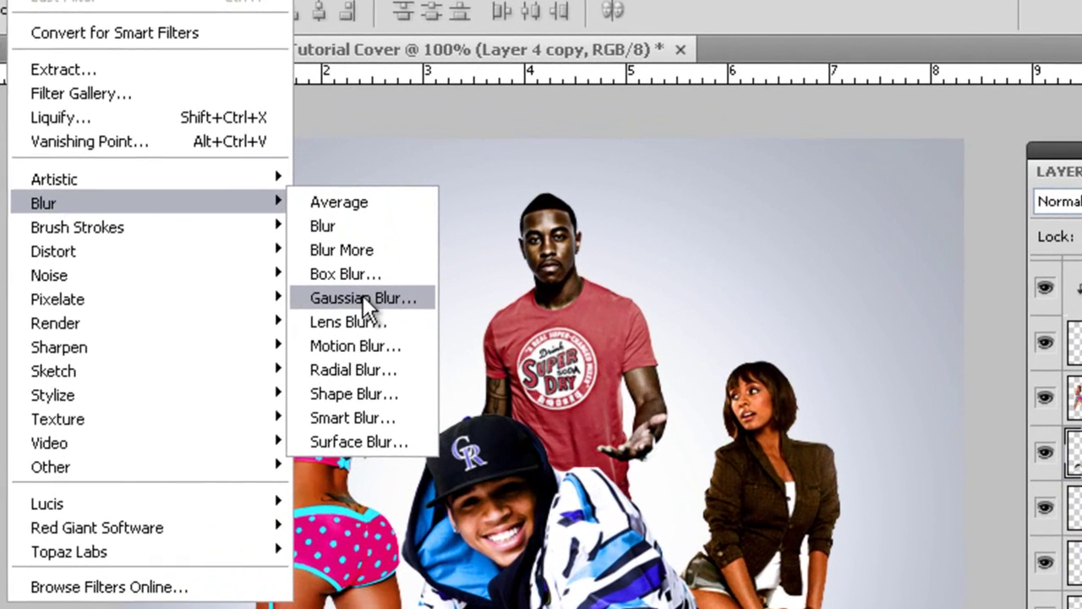
click(447, 194)
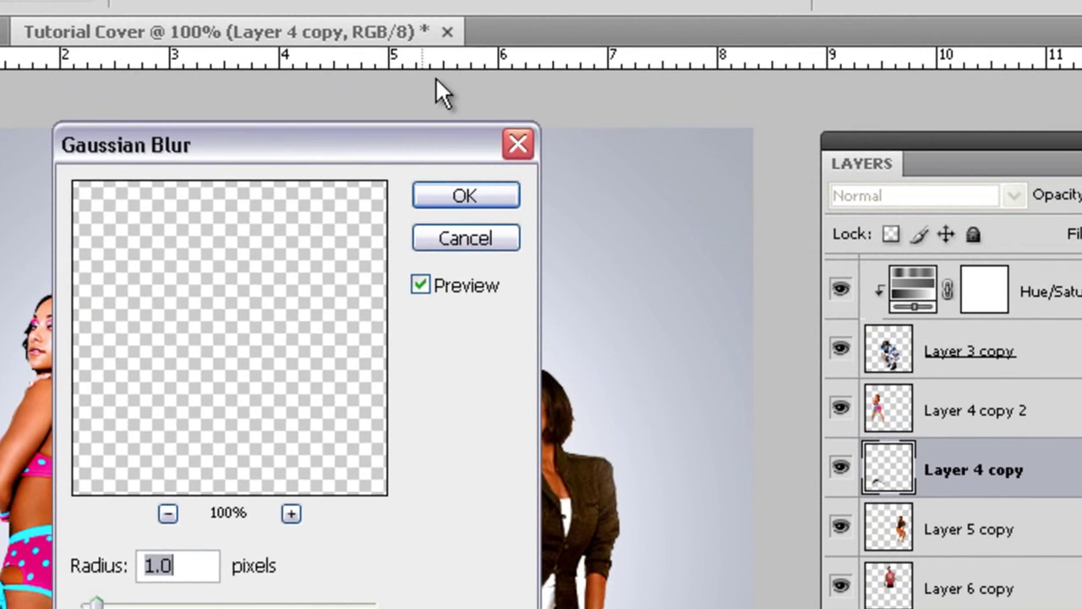
drag(490, 148, 722, 76)
drag(342, 531, 396, 520)
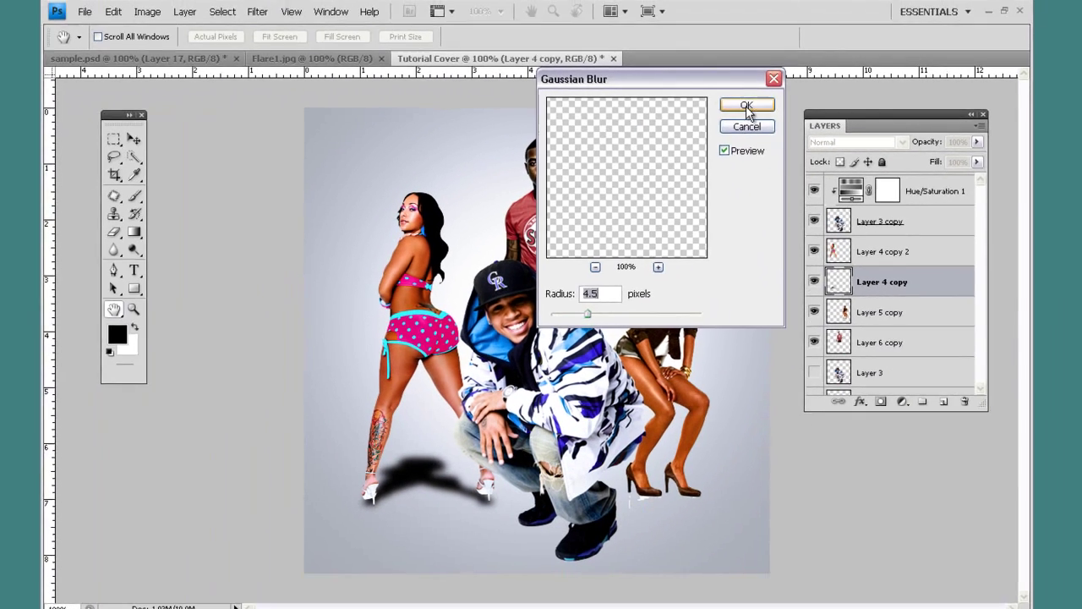
click(708, 122)
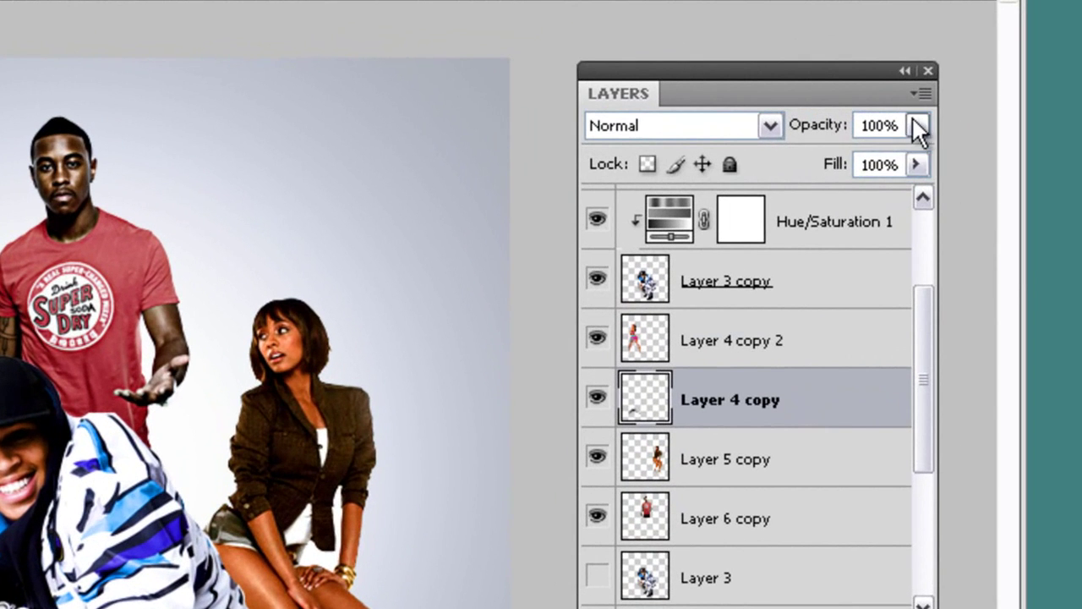
Lower the opacity of the shadow layer, Layer 4 copy, to about 58%
click(973, 140)
drag(862, 154, 858, 154)
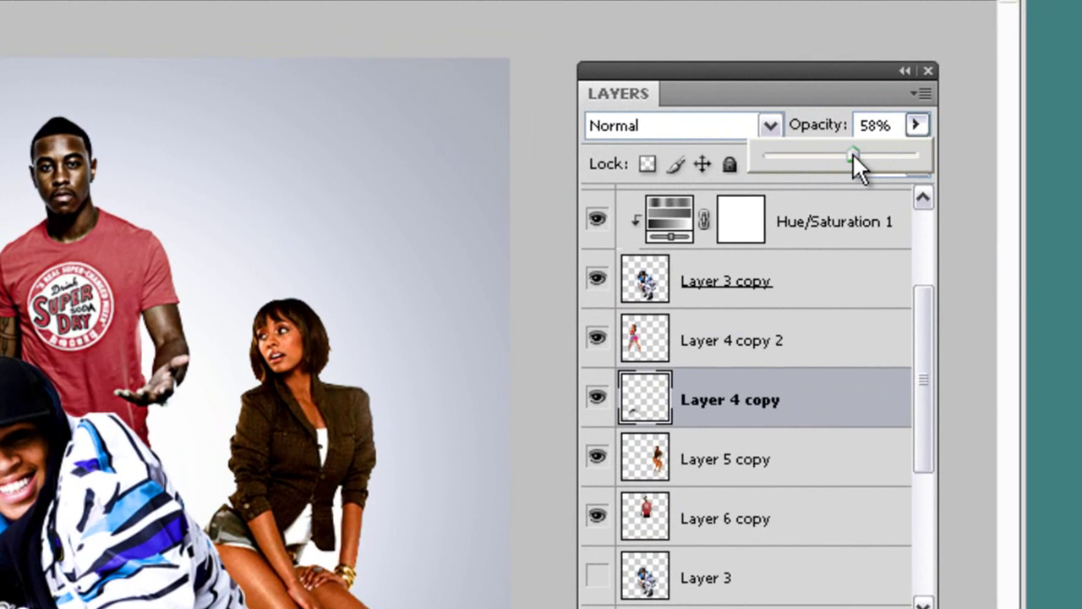